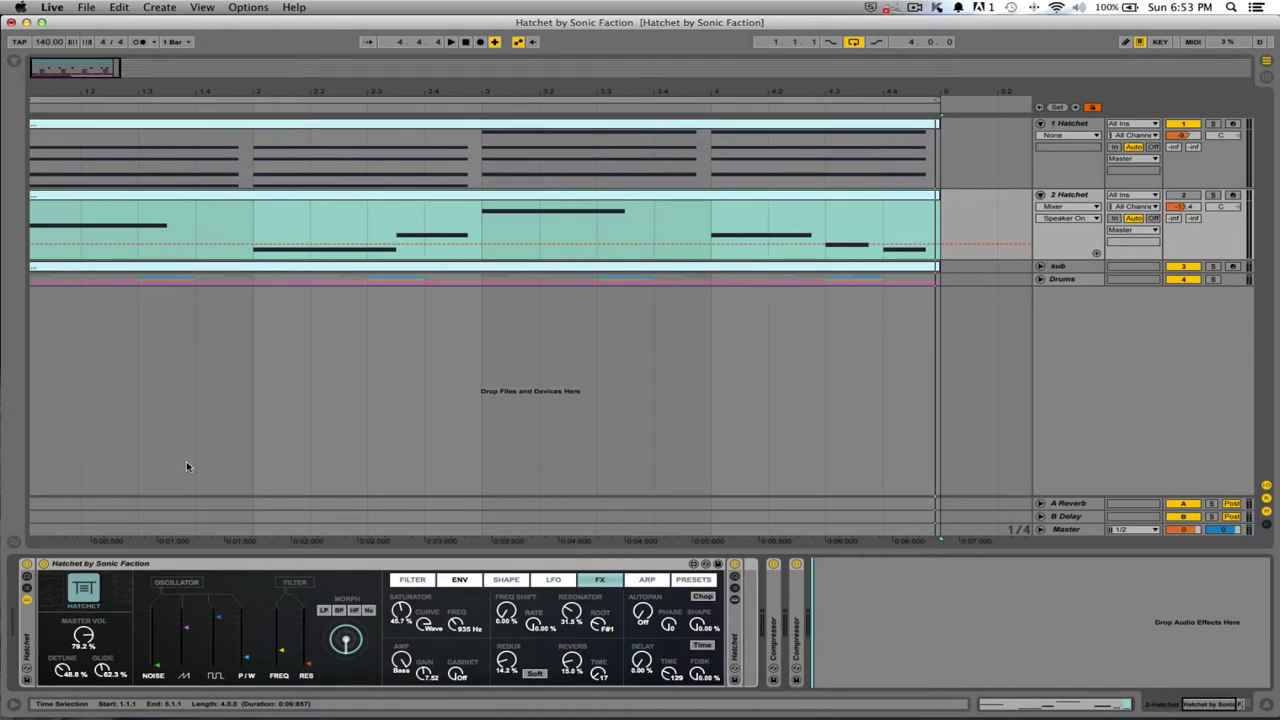
# Select the Hatchet device on track 2 and come back to Live from the photo viewer
pyautogui.click(182, 570)
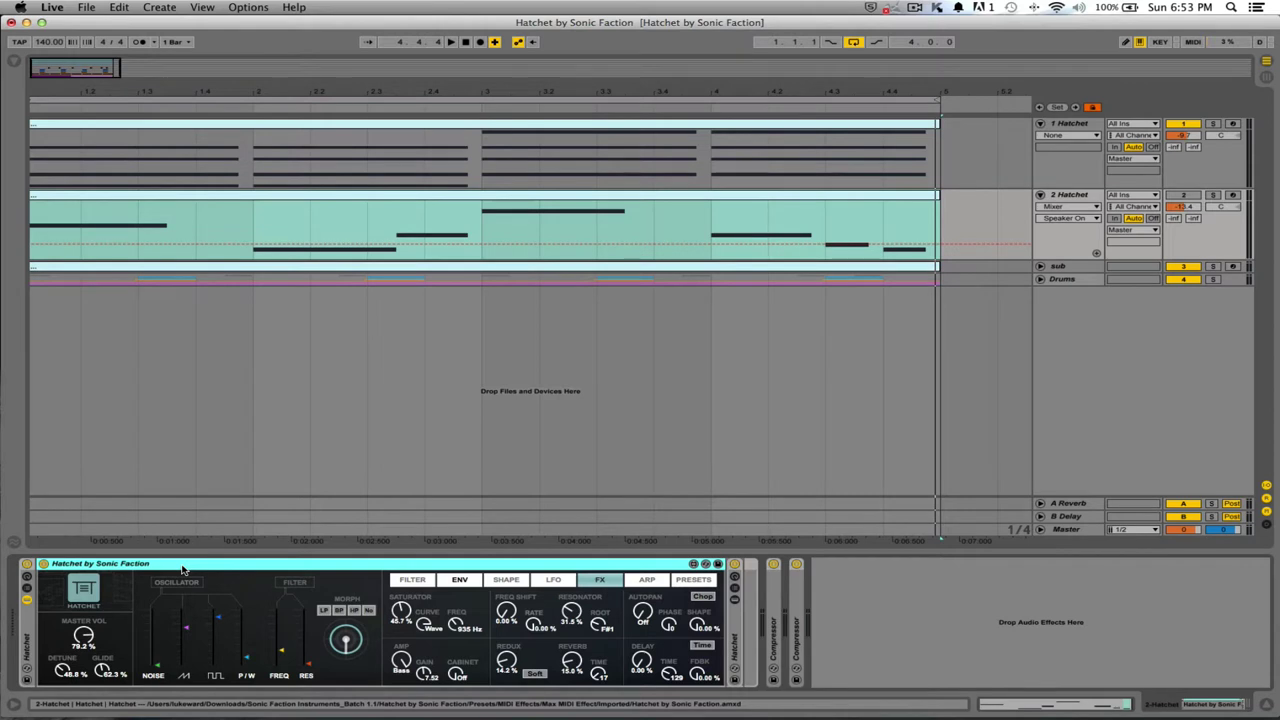
pyautogui.press('super+Tab')
pyautogui.press('super+Tab')
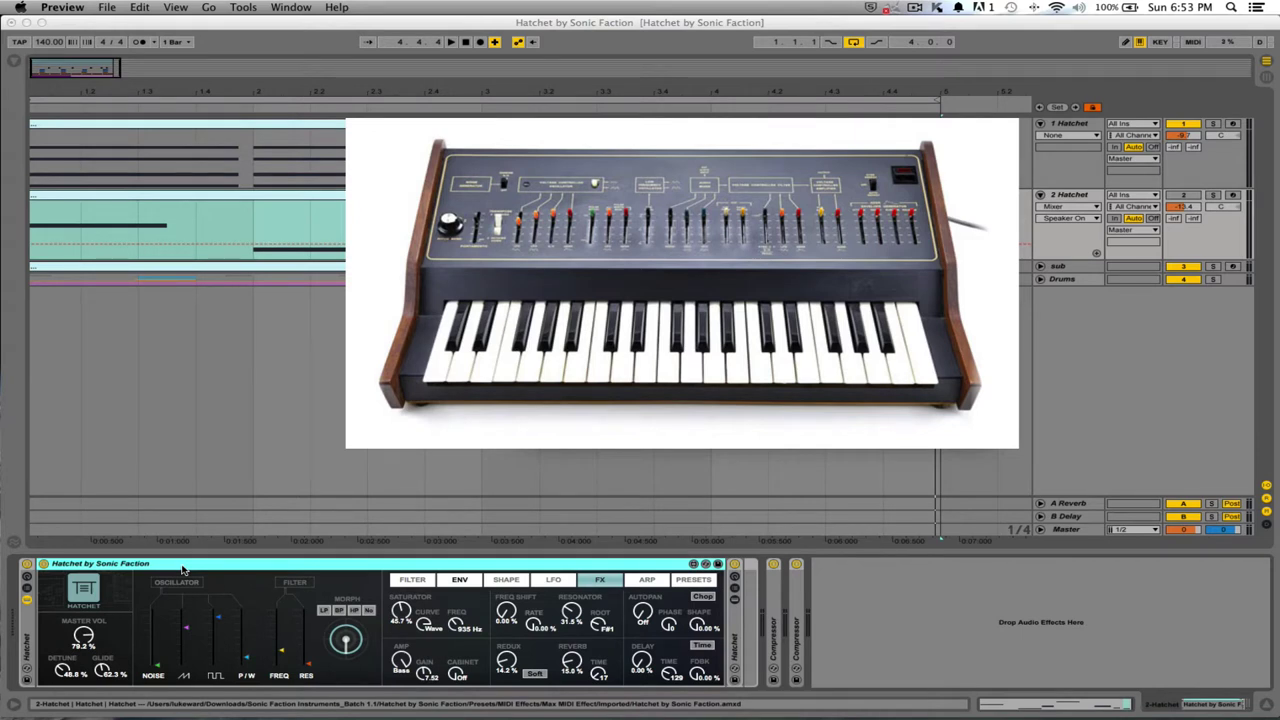
pyautogui.click(183, 569)
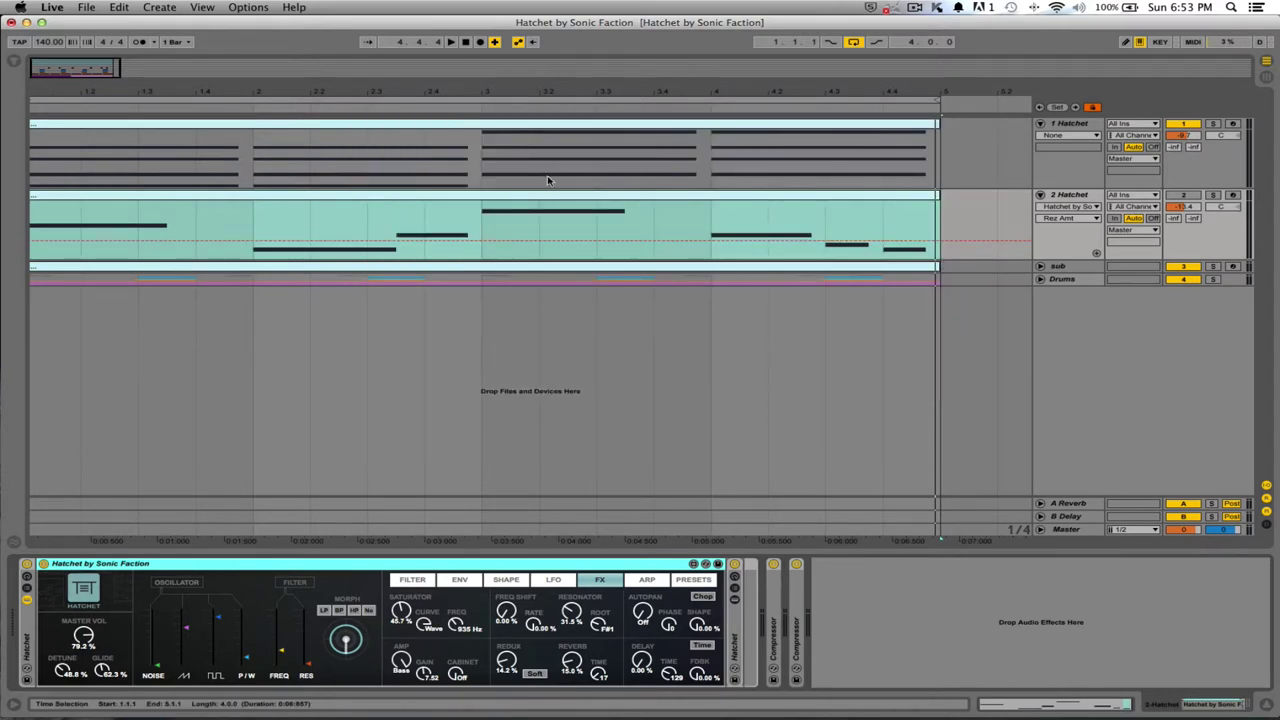
# Open the track 1 clip's notes, then select the 1 Hatchet track and show its Hatchet device
pyautogui.click(210, 127)
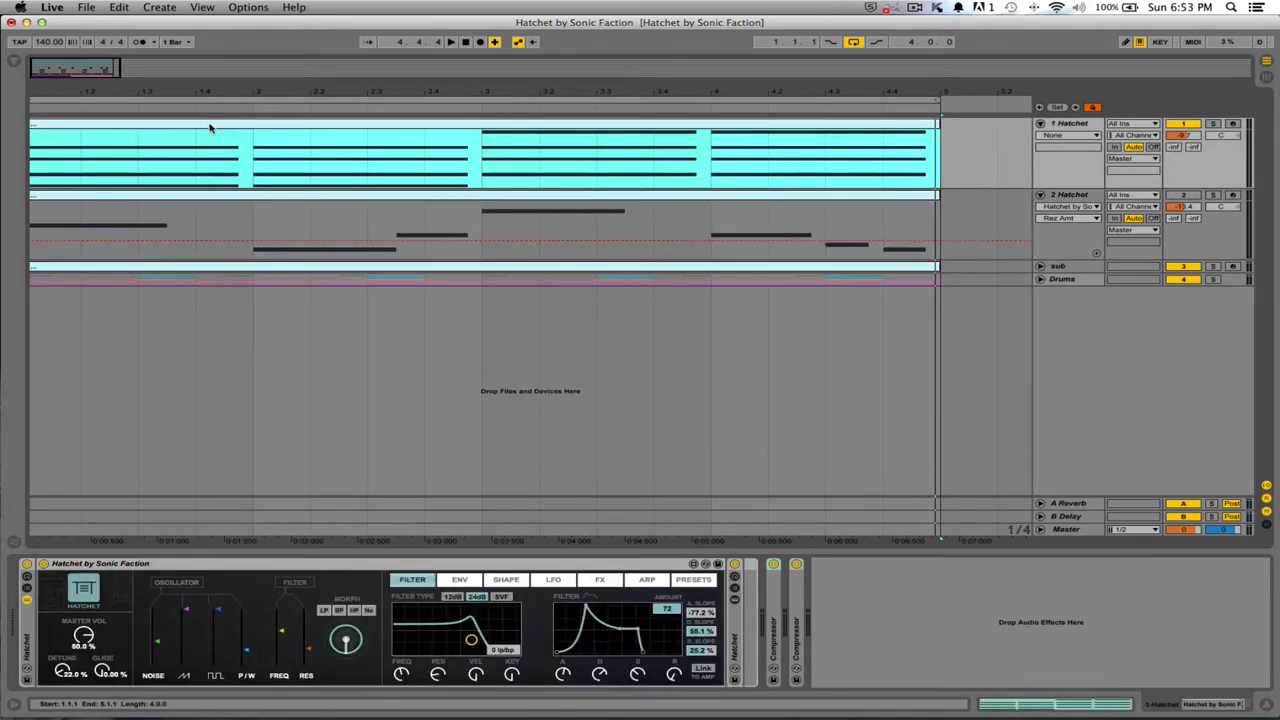
pyautogui.doubleClick(236, 126)
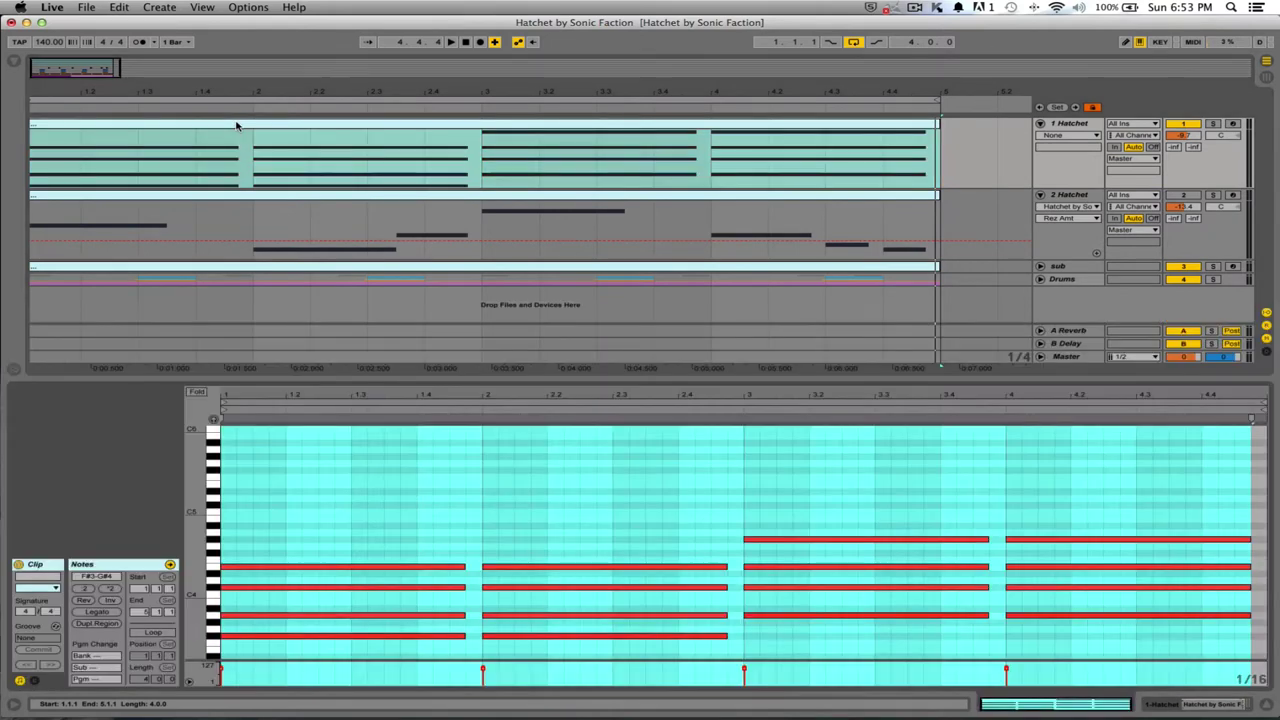
pyautogui.click(418, 515)
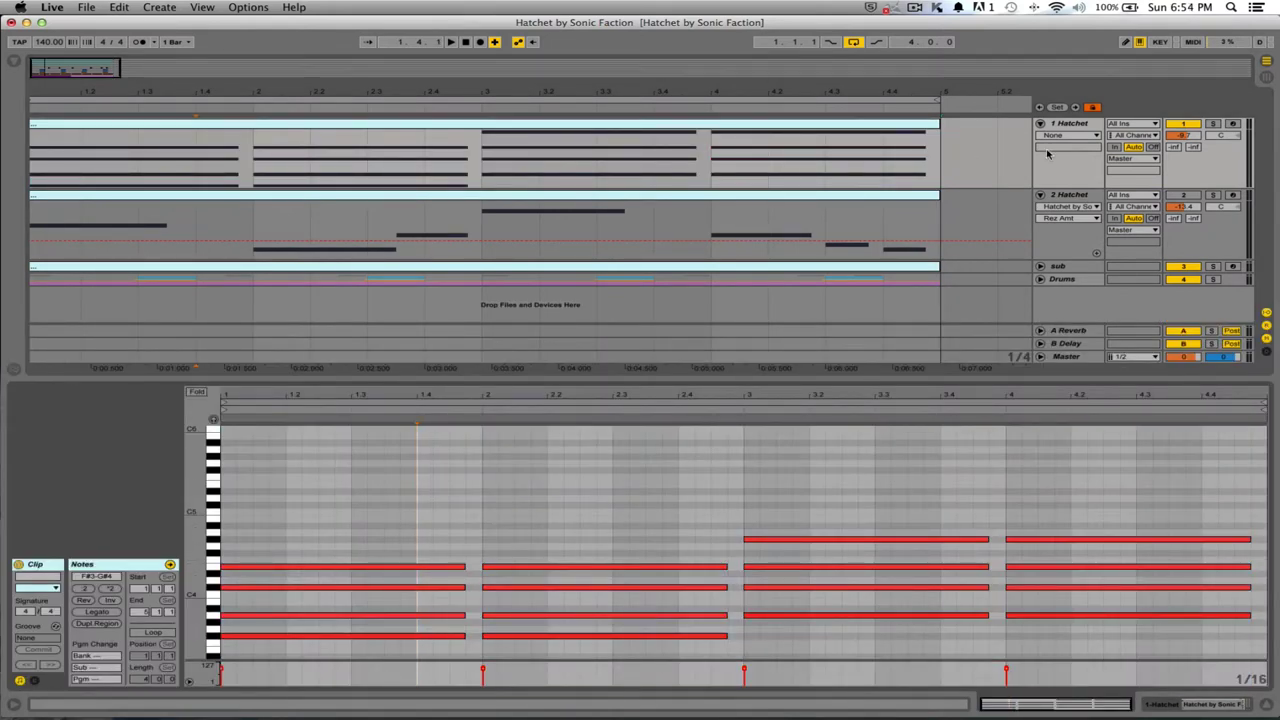
pyautogui.click(1070, 124)
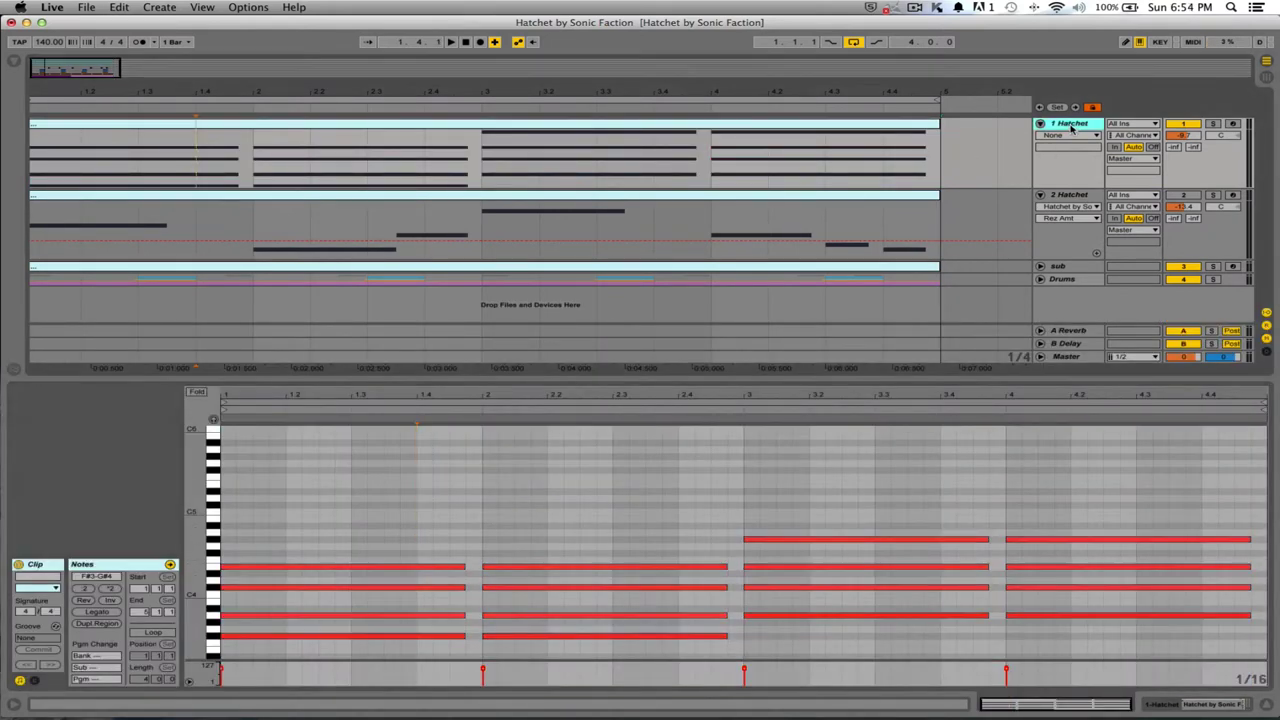
pyautogui.click(1162, 706)
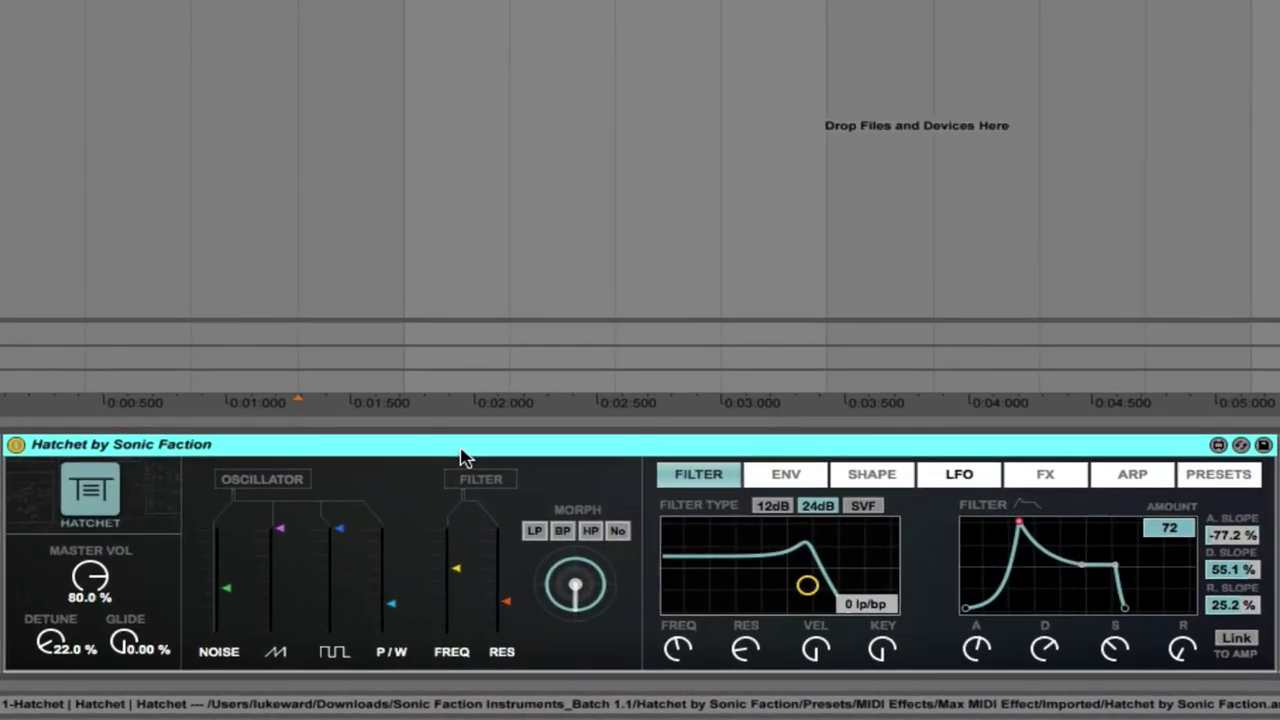
# Start the arrangement playing and raise Hatchet's oscillator detune to 24.4 %
pyautogui.press('space')
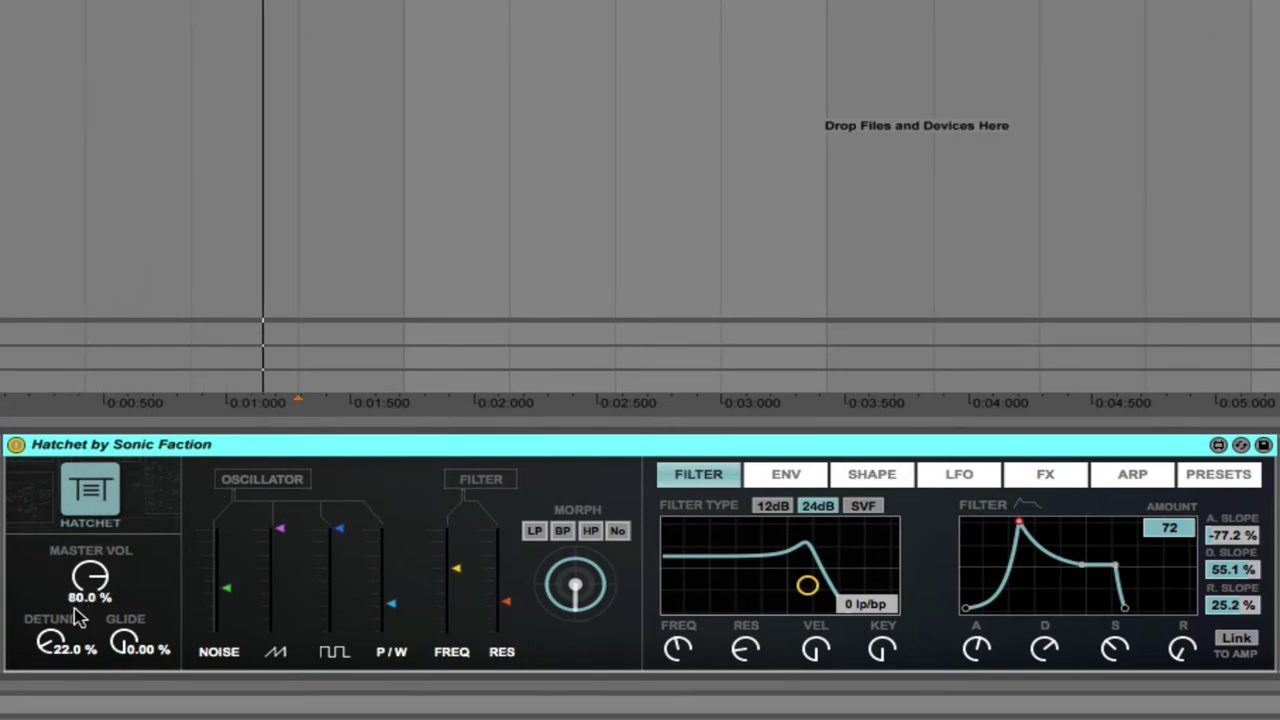
pyautogui.moveTo(58, 651); pyautogui.dragTo(124, 640)
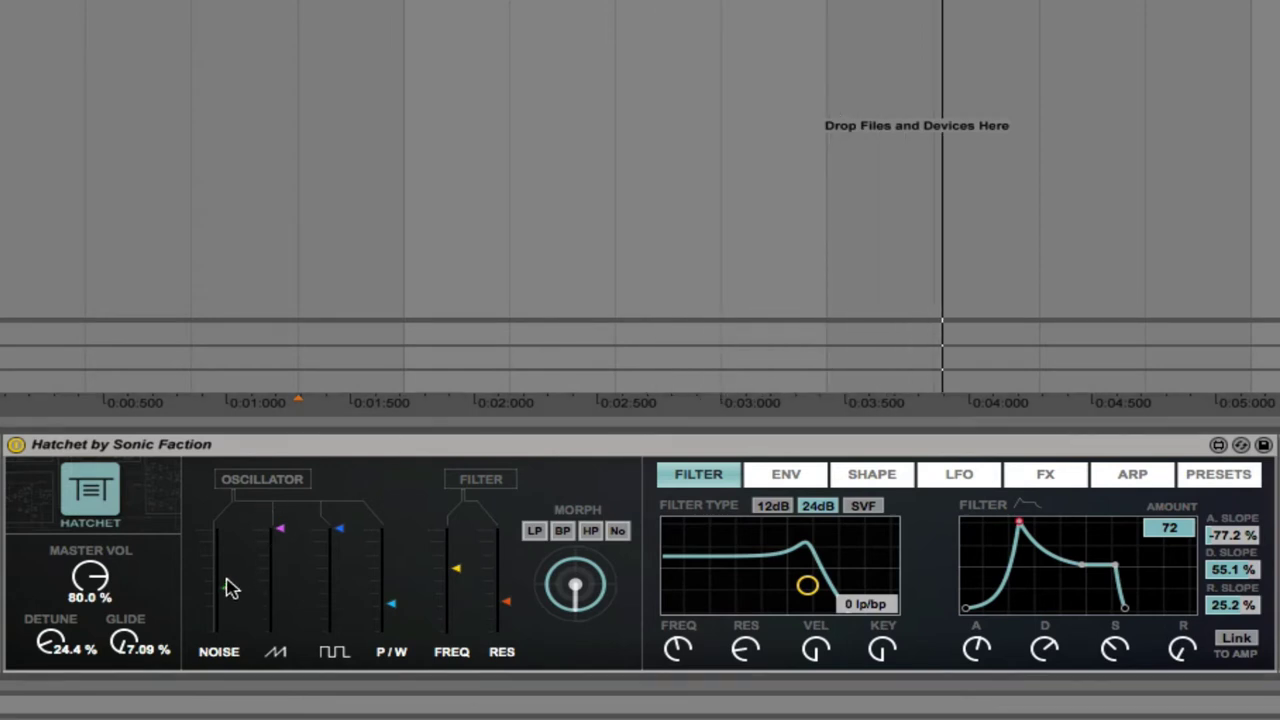
# Raise the noise level, lower the saw level and raise the square-wave level
pyautogui.moveTo(228, 588)
pyautogui.mouseDown()
pyautogui.moveTo(227, 540)
pyautogui.moveTo(228, 607)
pyautogui.mouseUp()
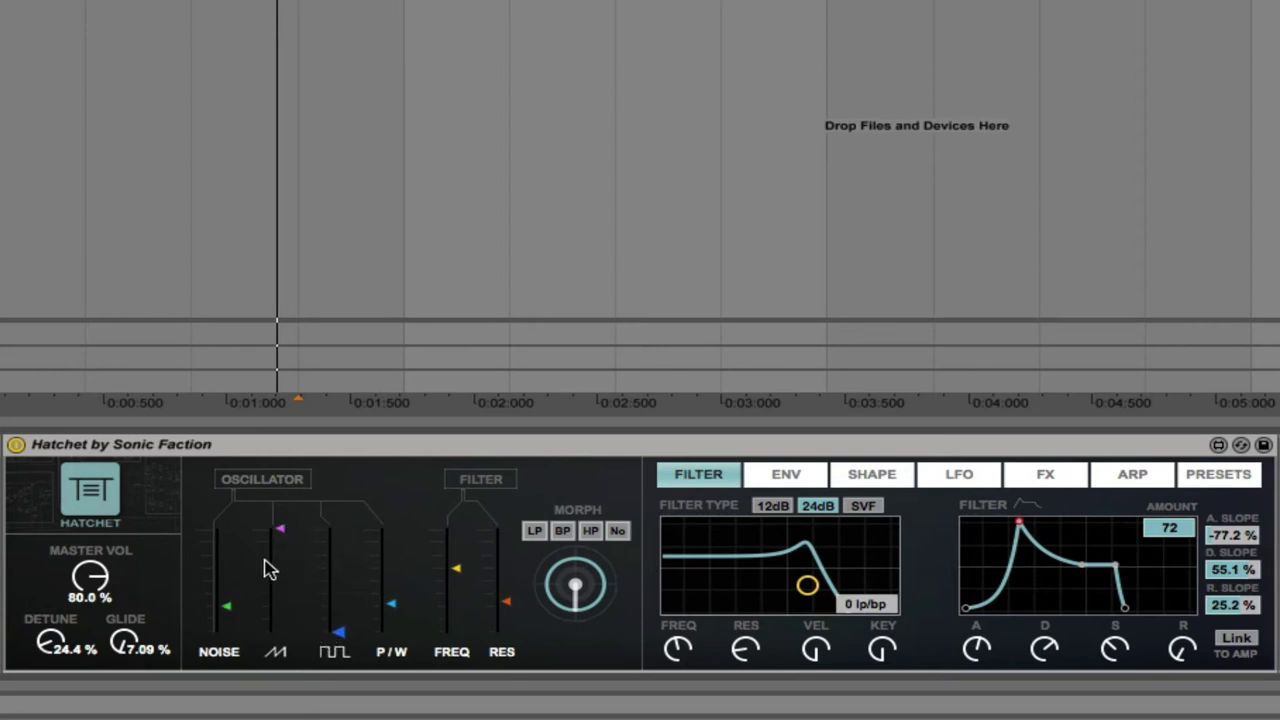
pyautogui.click(281, 529)
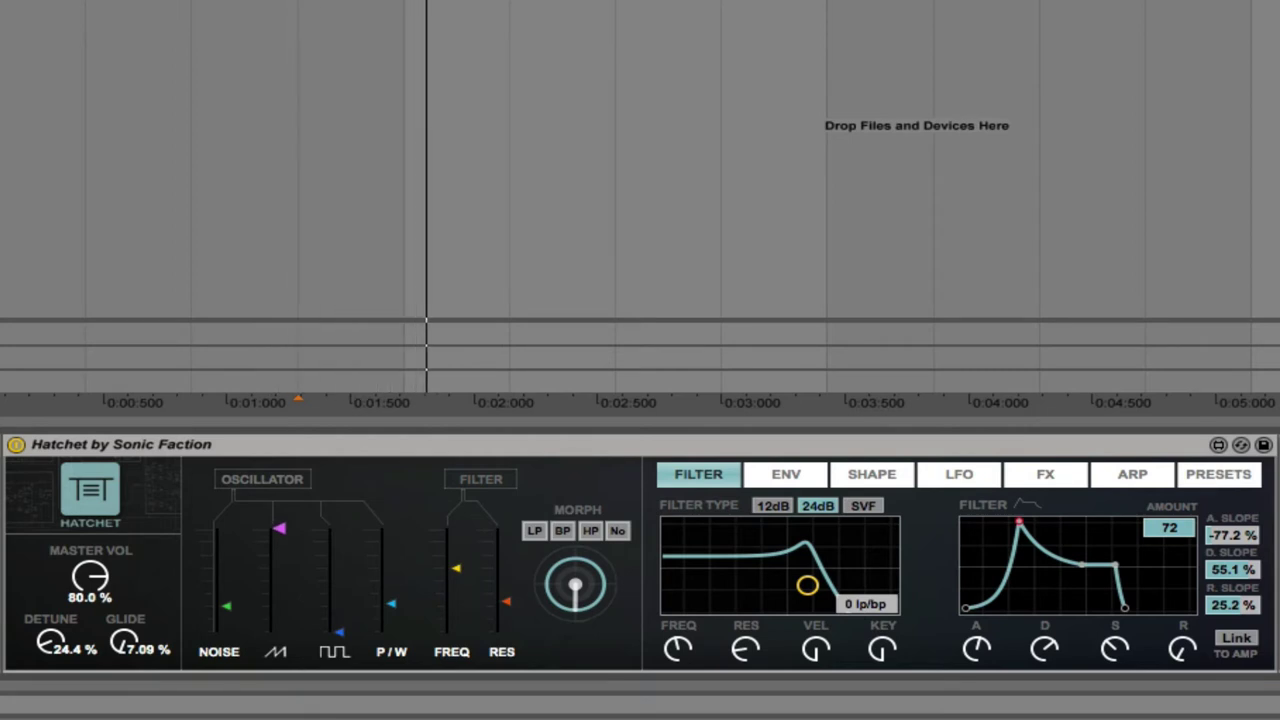
pyautogui.moveTo(281, 529)
pyautogui.mouseDown()
pyautogui.moveTo(281, 545)
pyautogui.moveTo(281, 529)
pyautogui.mouseUp()
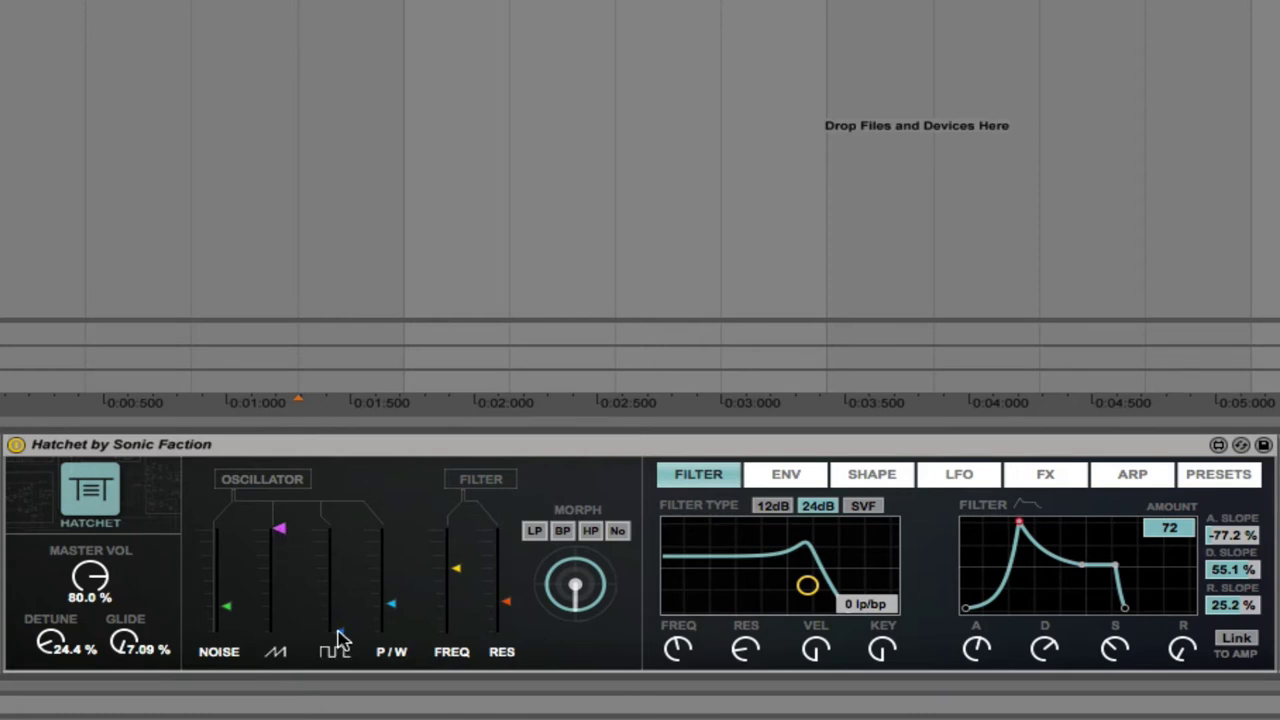
pyautogui.moveTo(340, 640); pyautogui.dragTo(280, 604)
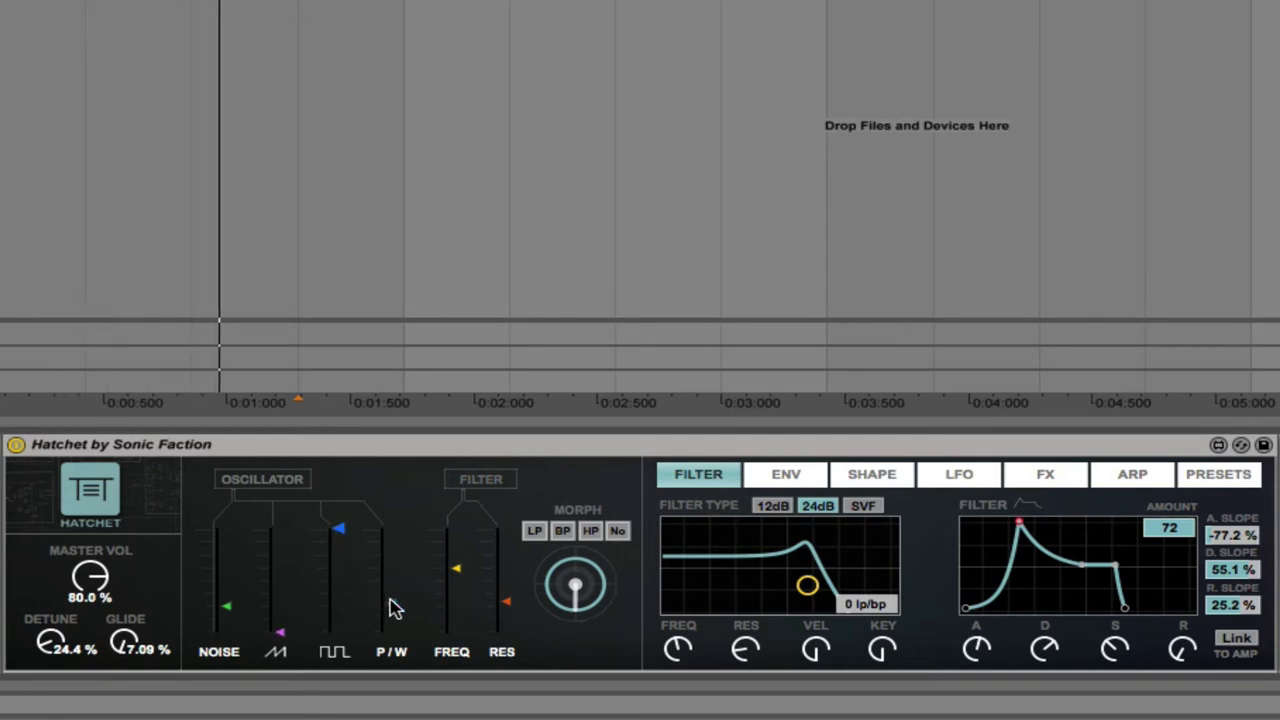
# Lower the pulse width, nudge square and saw back up, and lower the filter cutoff
pyautogui.moveTo(394, 606); pyautogui.dragTo(391, 620)
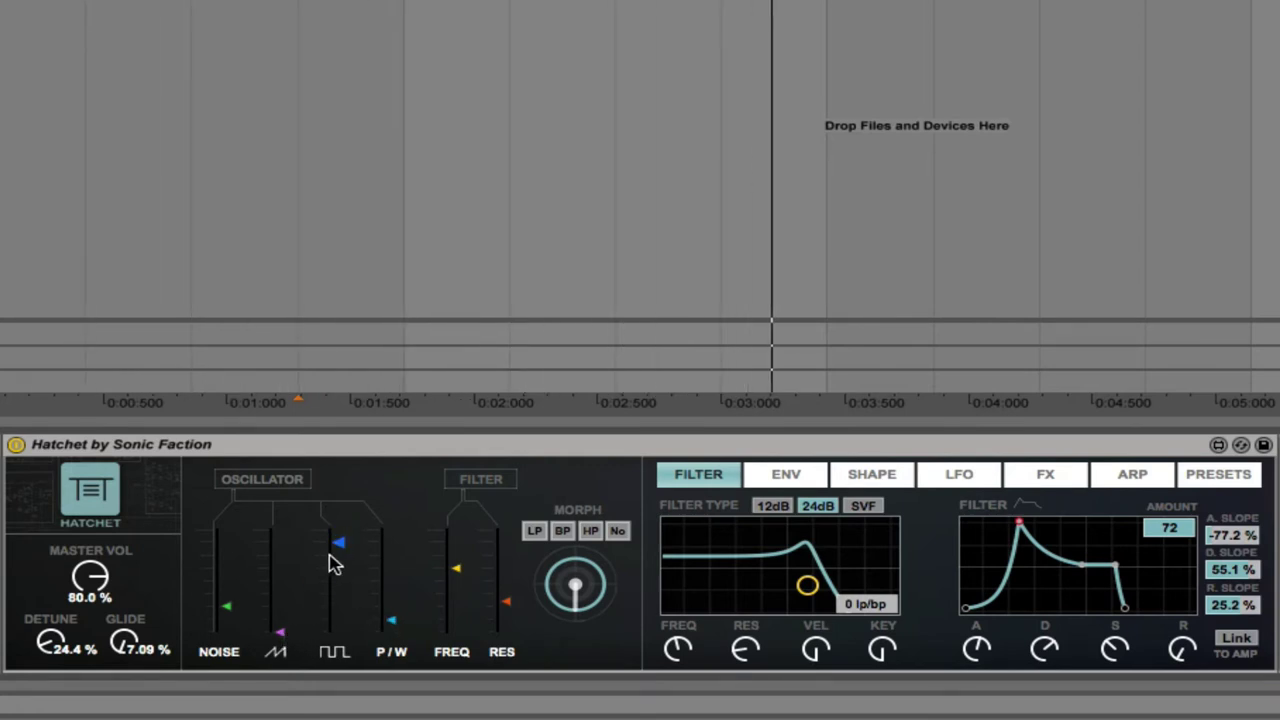
pyautogui.moveTo(348, 553); pyautogui.dragTo(348, 537)
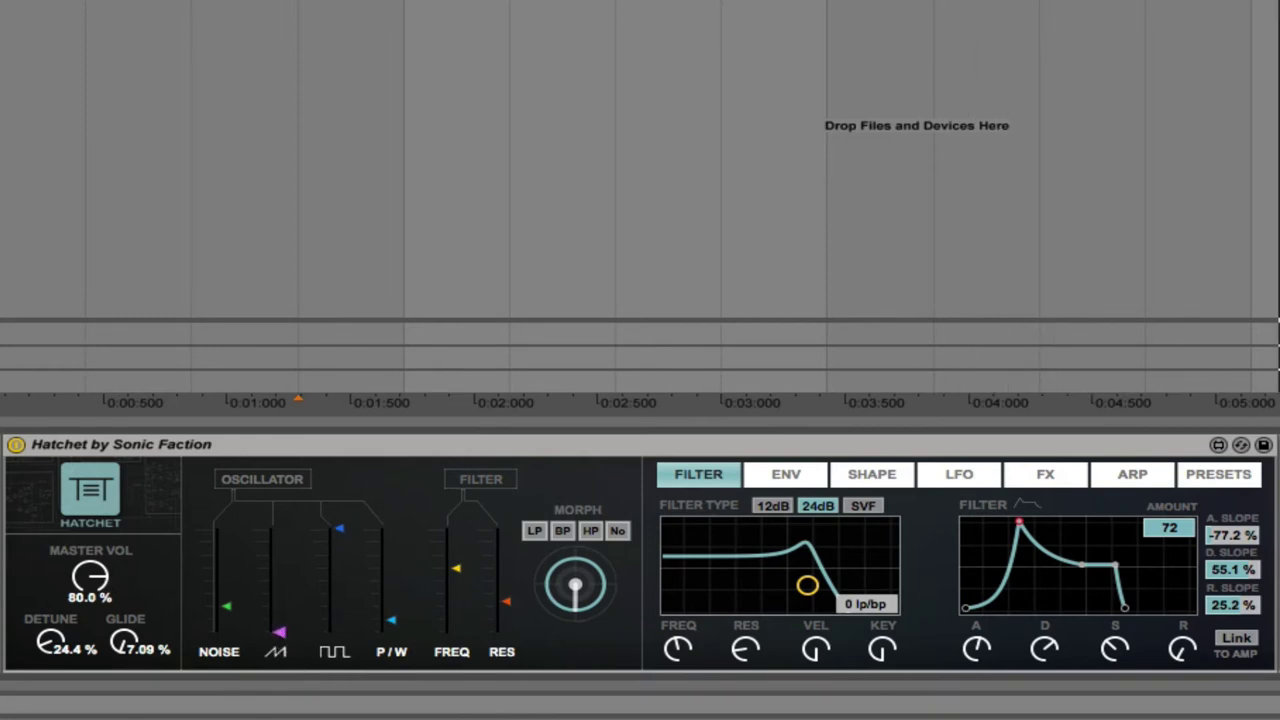
pyautogui.moveTo(280, 630); pyautogui.dragTo(280, 601)
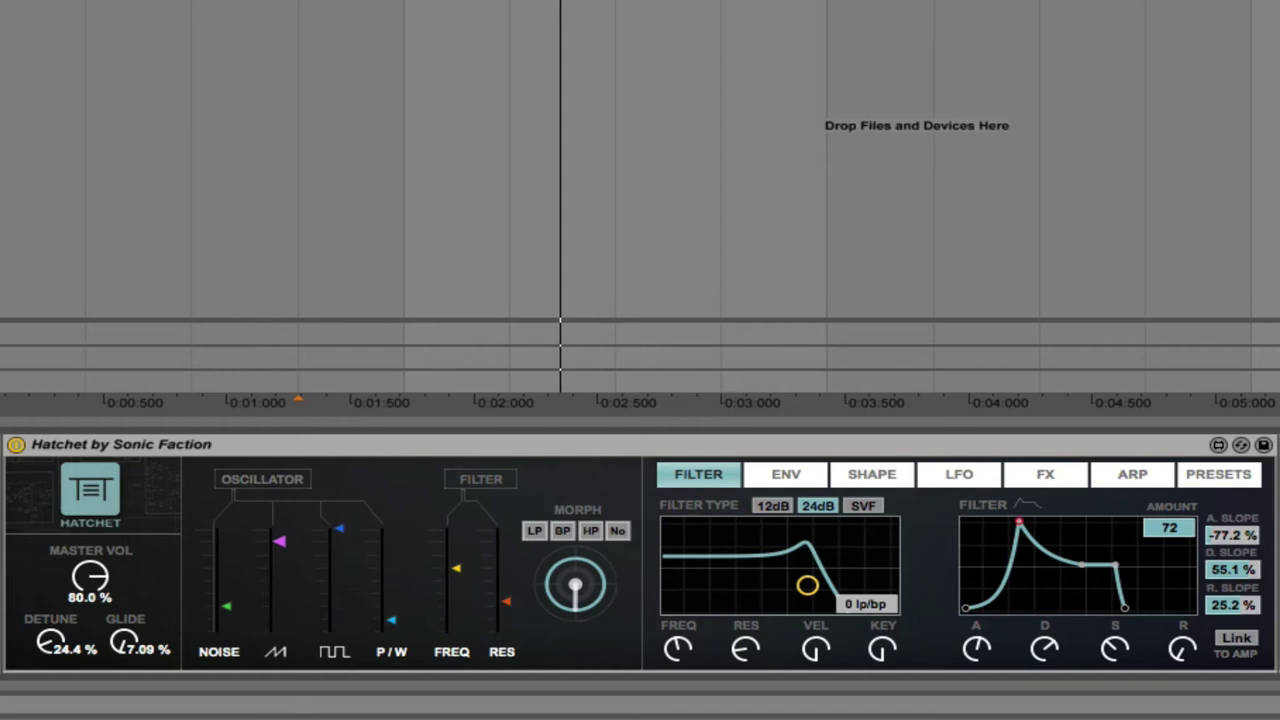
pyautogui.click(227, 605)
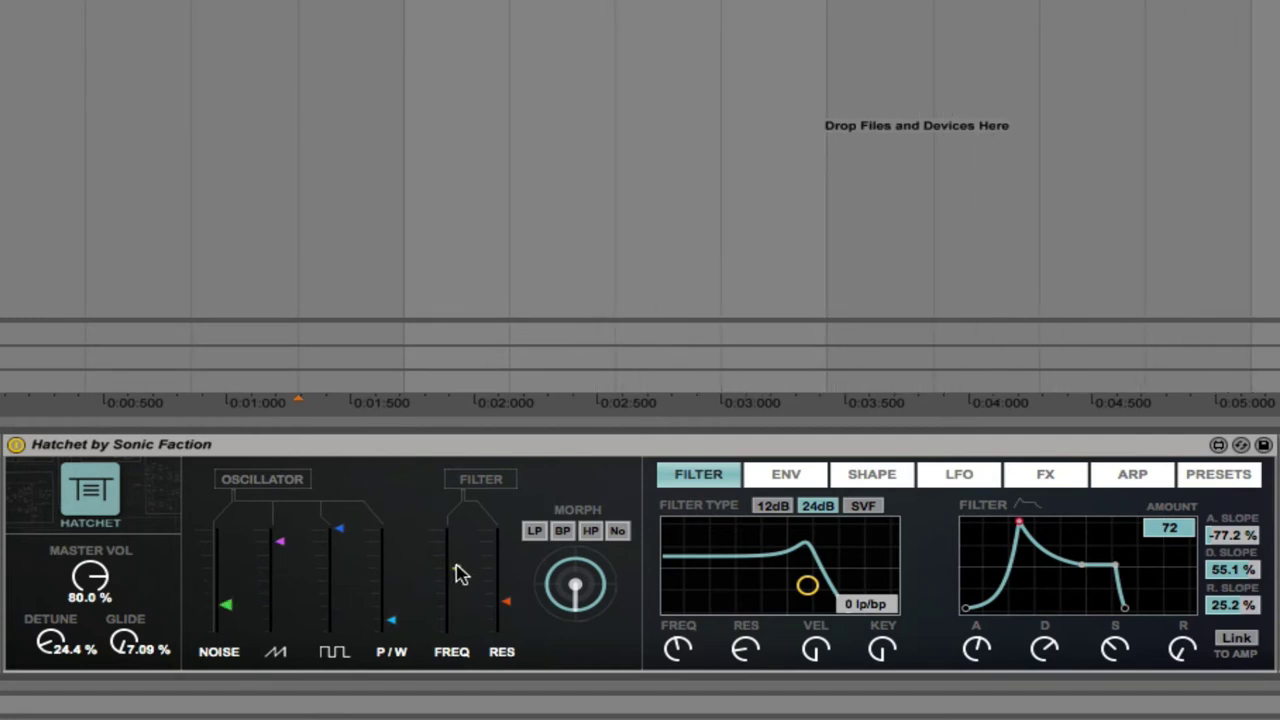
pyautogui.moveTo(455, 575)
pyautogui.mouseDown()
pyautogui.moveTo(455, 602)
pyautogui.moveTo(455, 587)
pyautogui.moveTo(503, 616)
pyautogui.moveTo(457, 585)
pyautogui.mouseUp()
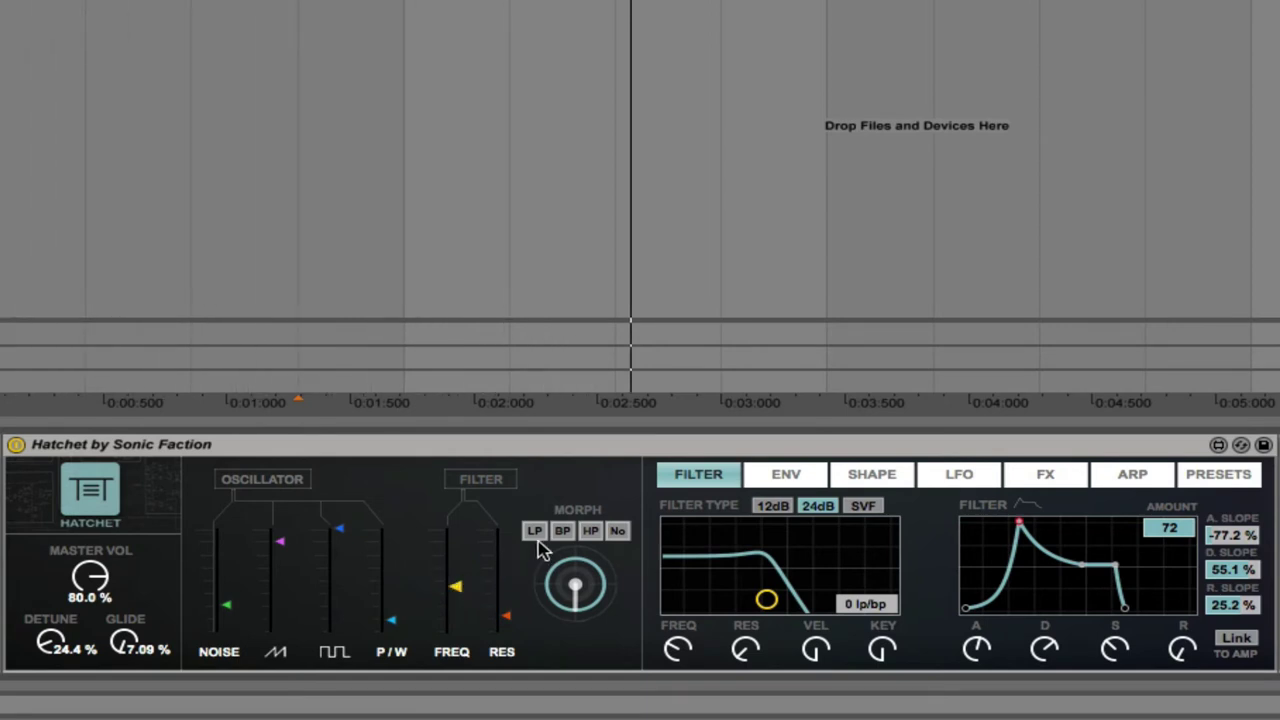
# Audition band-pass, high-pass and notch filter modes, raise resonance, and morph the filter to 19 hp/no
pyautogui.click(566, 533)
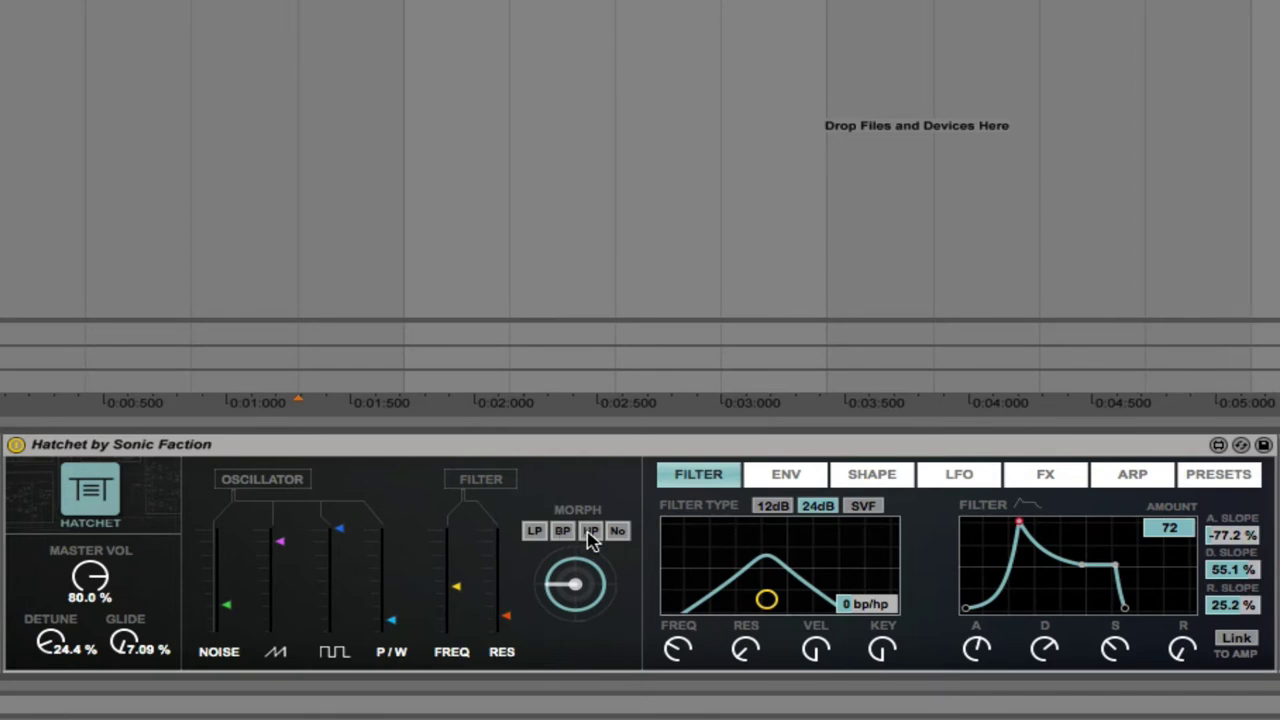
pyautogui.click(591, 534)
pyautogui.click(619, 535)
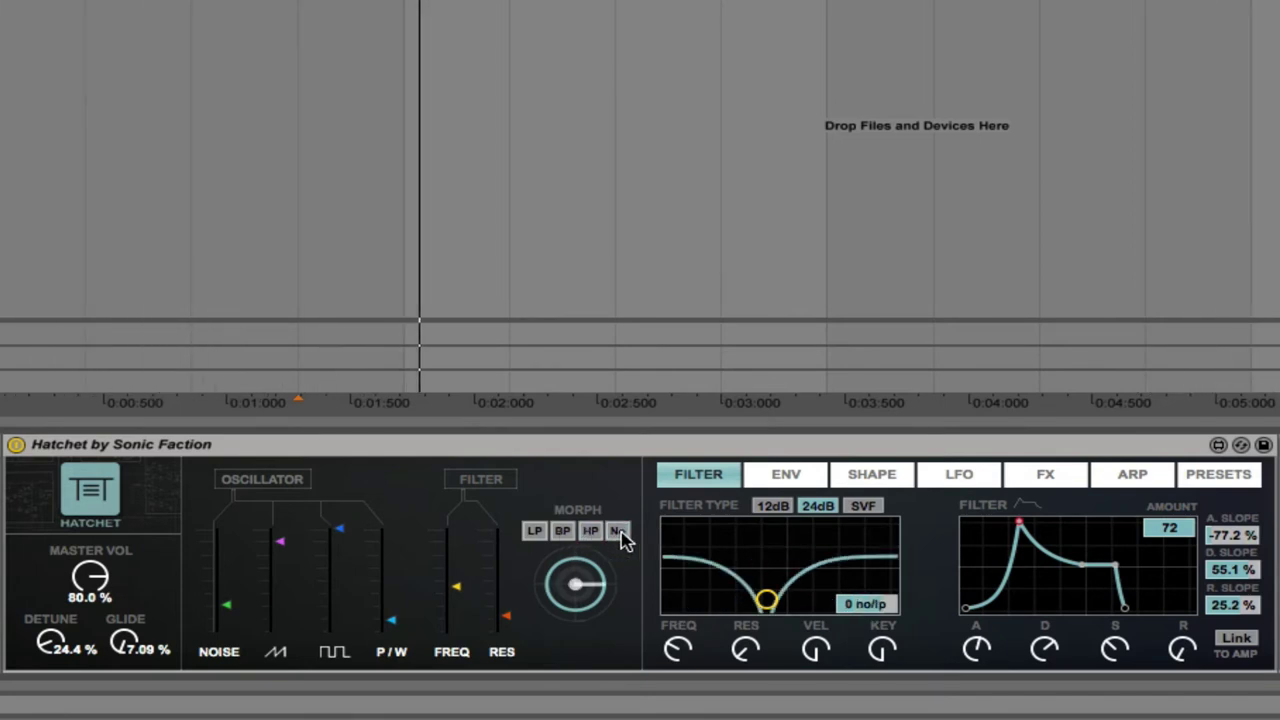
pyautogui.moveTo(746, 650); pyautogui.dragTo(746, 620)
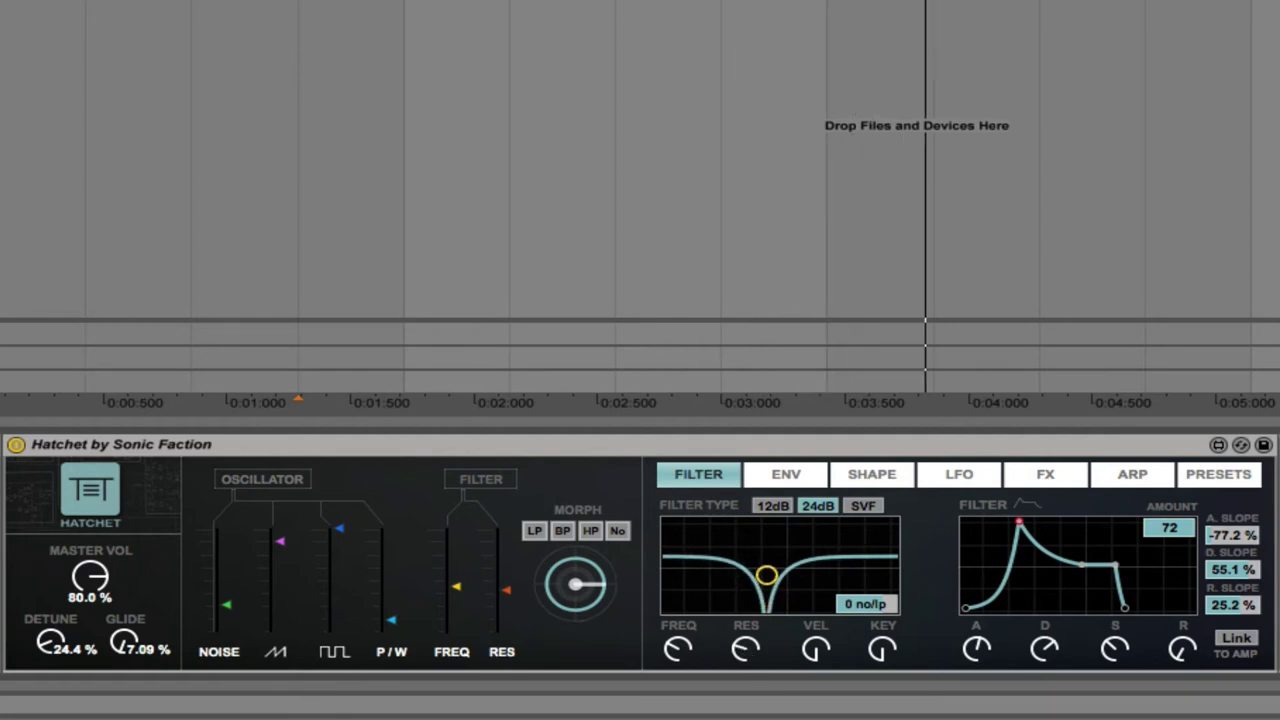
pyautogui.moveTo(586, 586); pyautogui.dragTo(586, 498)
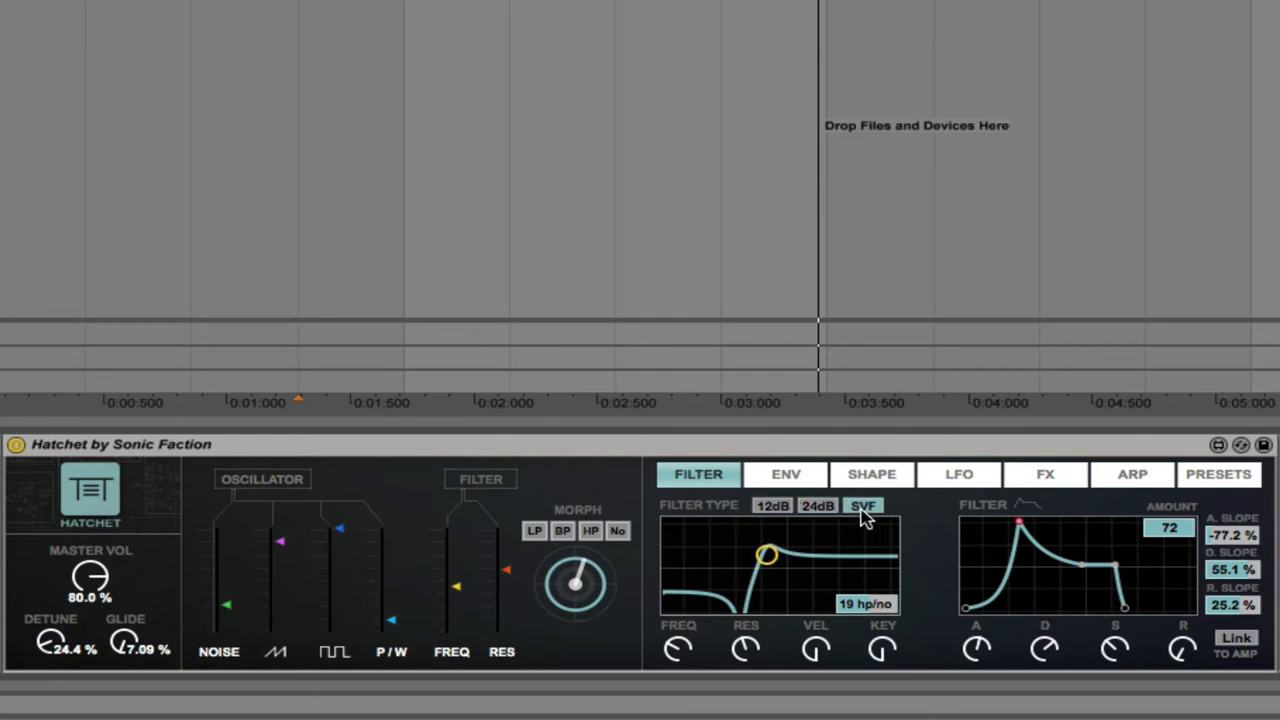
# Turn the filter morph to 48 hp/no and raise the cutoff frequency
pyautogui.moveTo(873, 612); pyautogui.dragTo(795, 632)
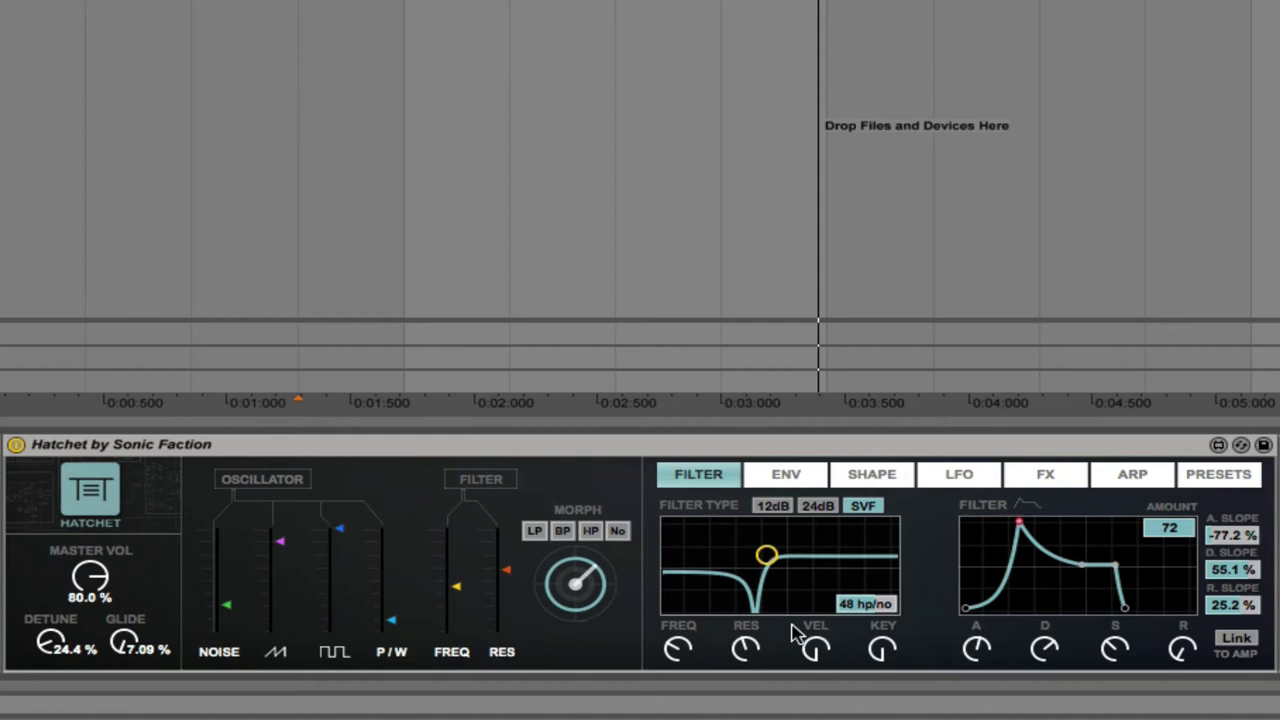
pyautogui.moveTo(676, 652); pyautogui.dragTo(706, 665)
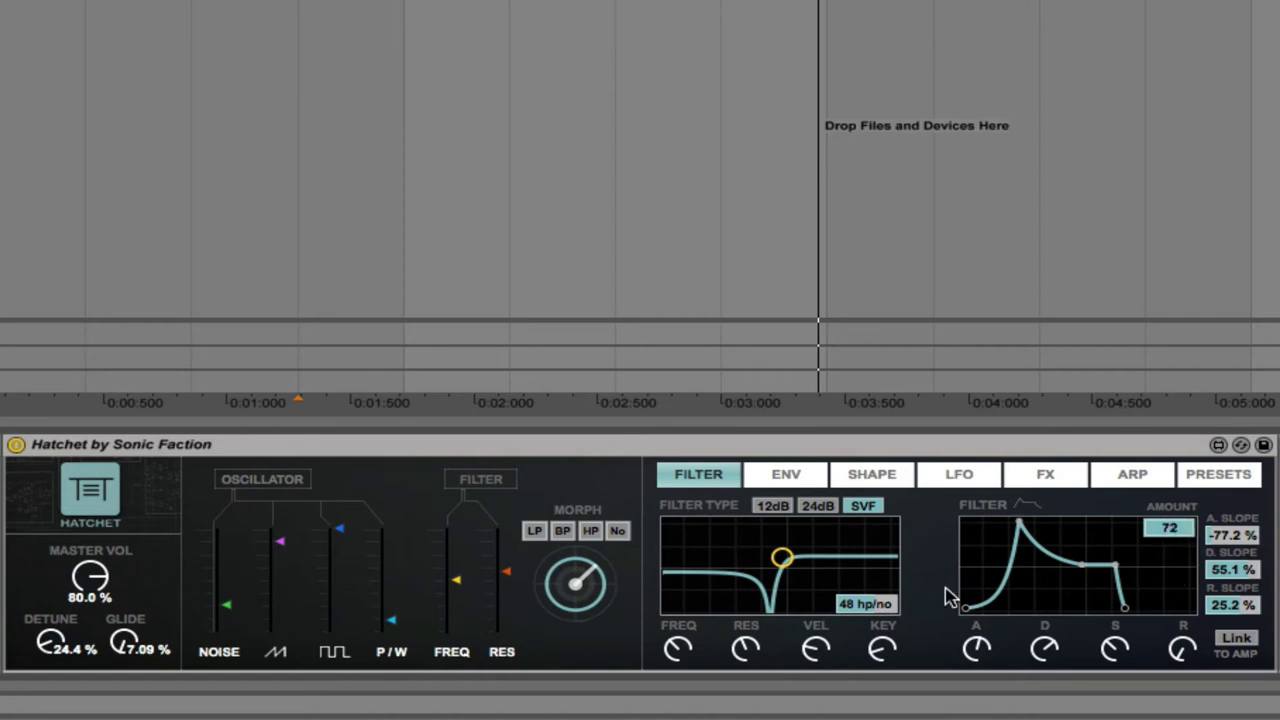
# Reset the filter morph to 0 lp/bp, lower the cutoff, and adjust the filter envelope's attack and sustain
pyautogui.click(533, 531)
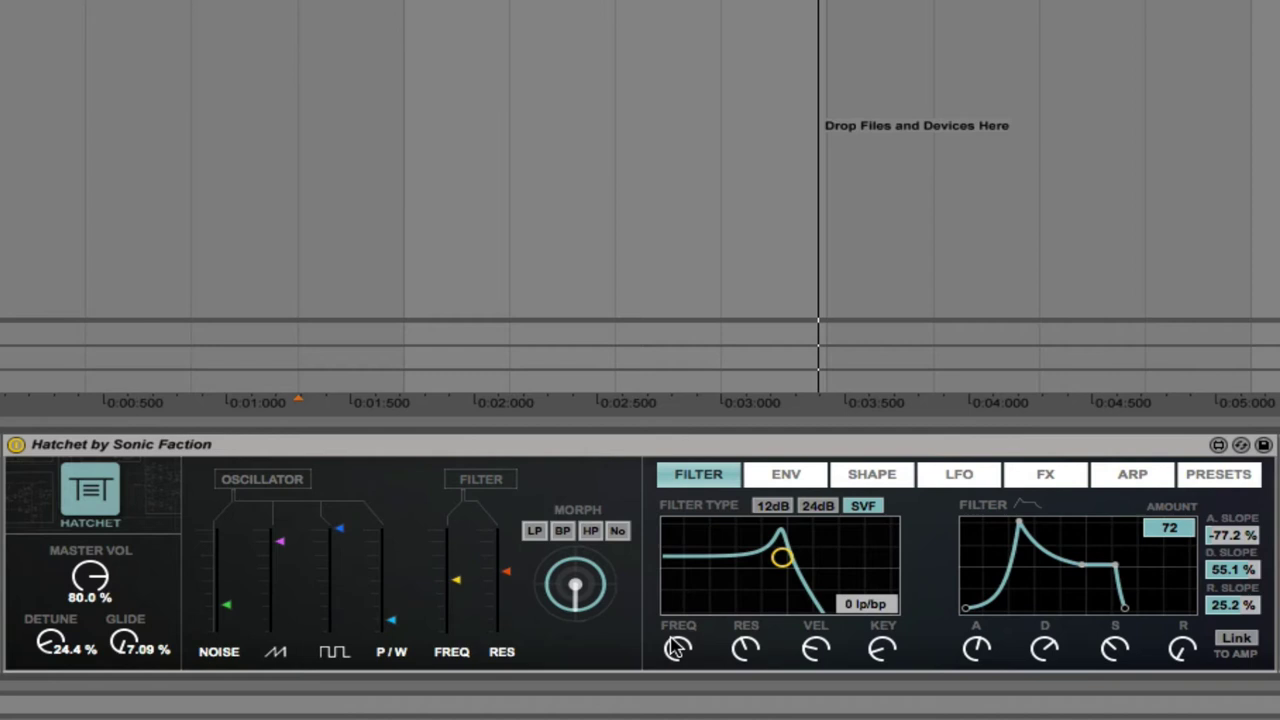
pyautogui.moveTo(677, 648); pyautogui.dragTo(675, 693)
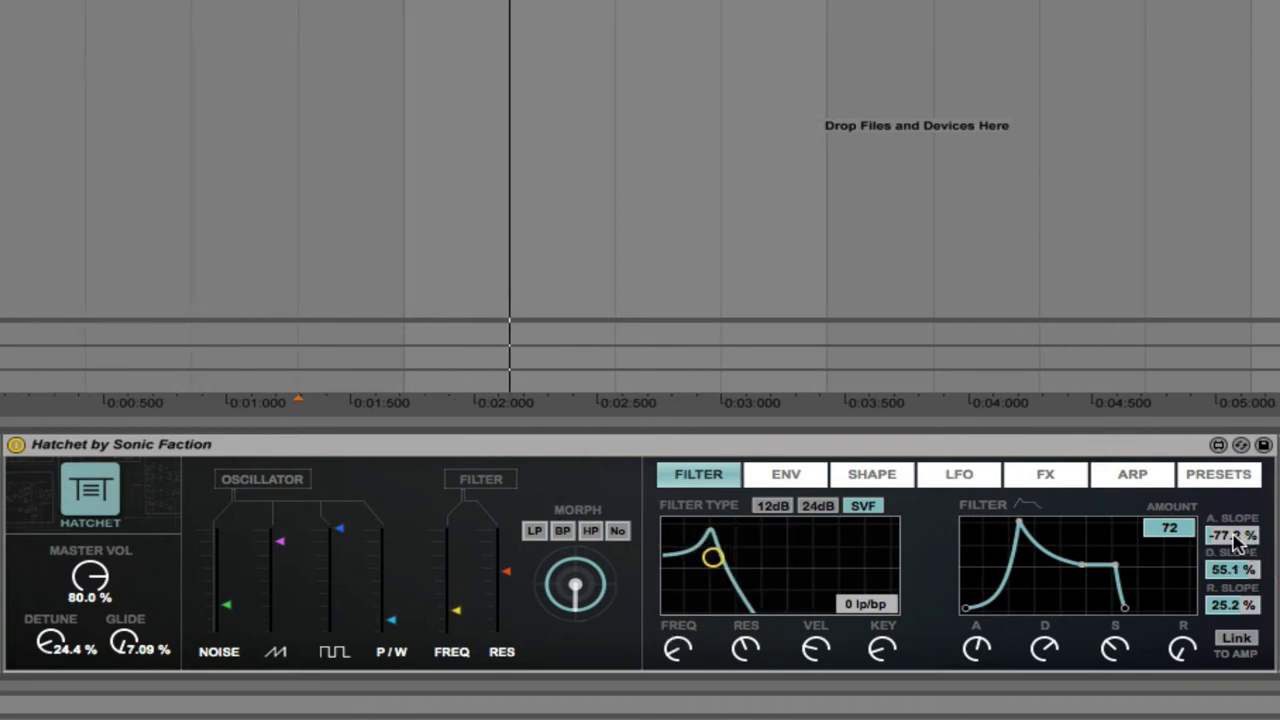
pyautogui.moveTo(1236, 540); pyautogui.dragTo(1236, 528)
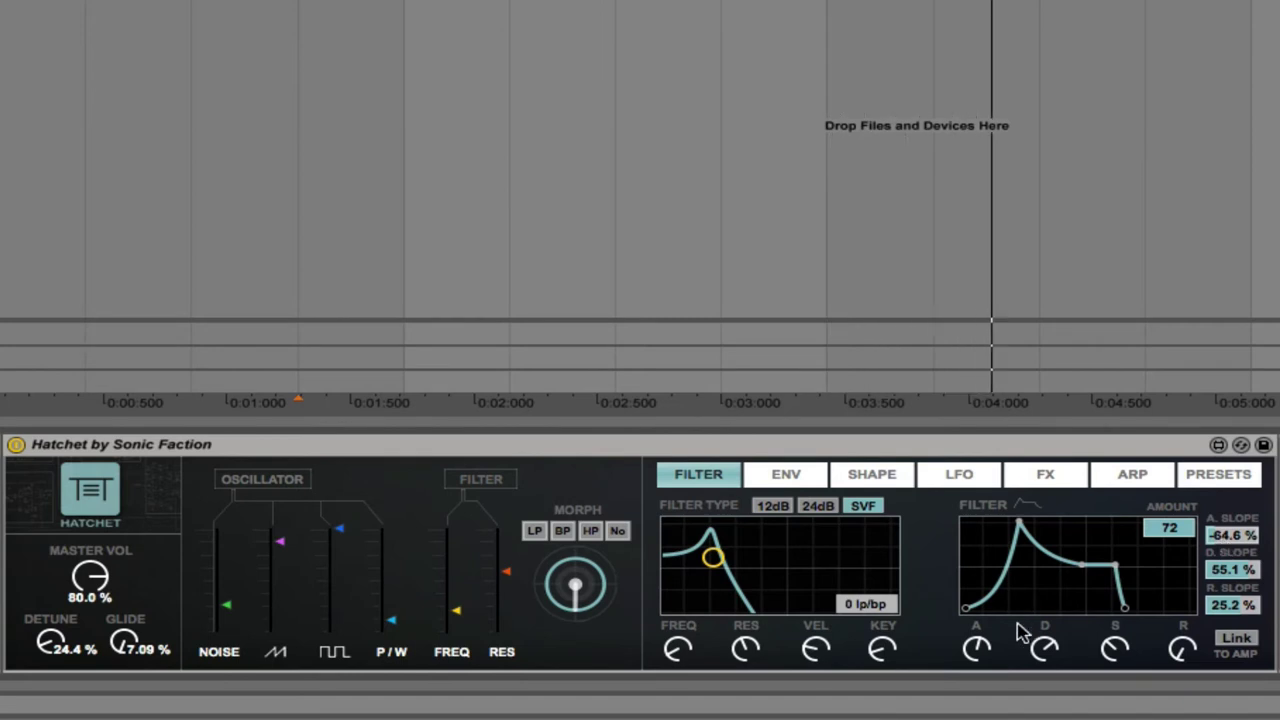
pyautogui.moveTo(976, 648)
pyautogui.mouseDown()
pyautogui.moveTo(976, 630)
pyautogui.moveTo(976, 654)
pyautogui.mouseUp()
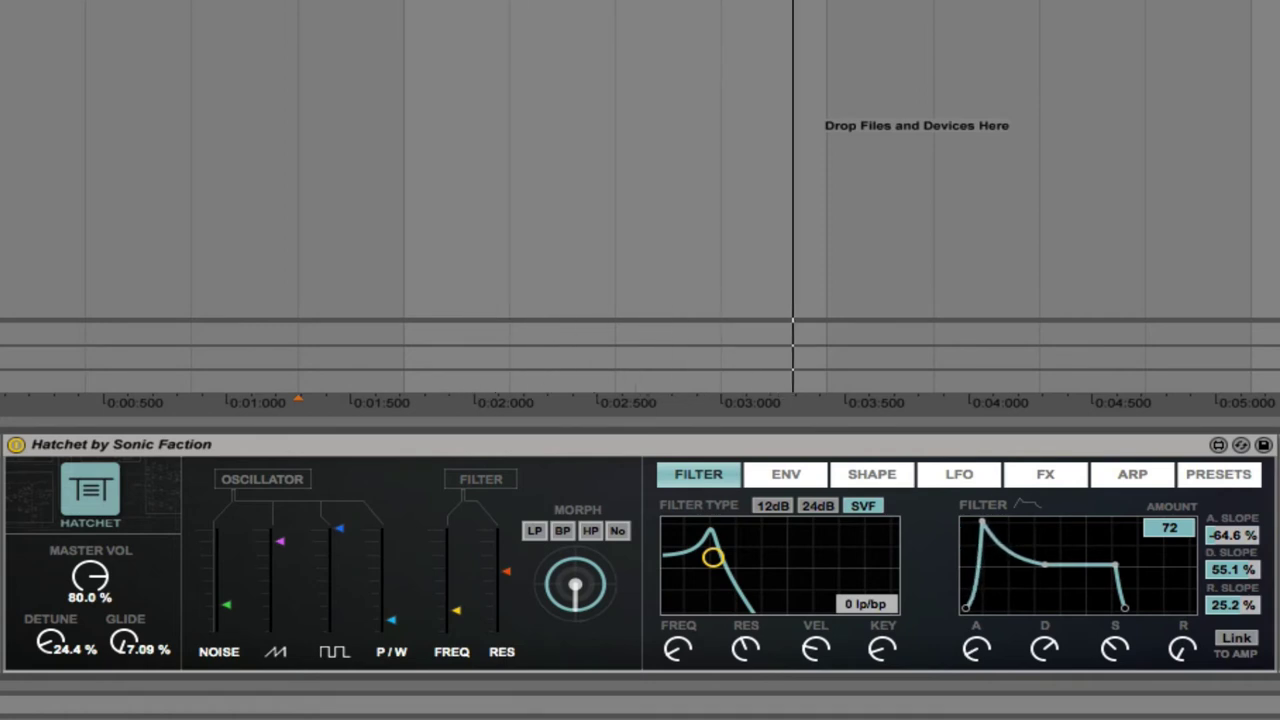
pyautogui.moveTo(1116, 650)
pyautogui.mouseDown()
pyautogui.moveTo(1116, 662)
pyautogui.moveTo(1120, 652)
pyautogui.mouseUp()
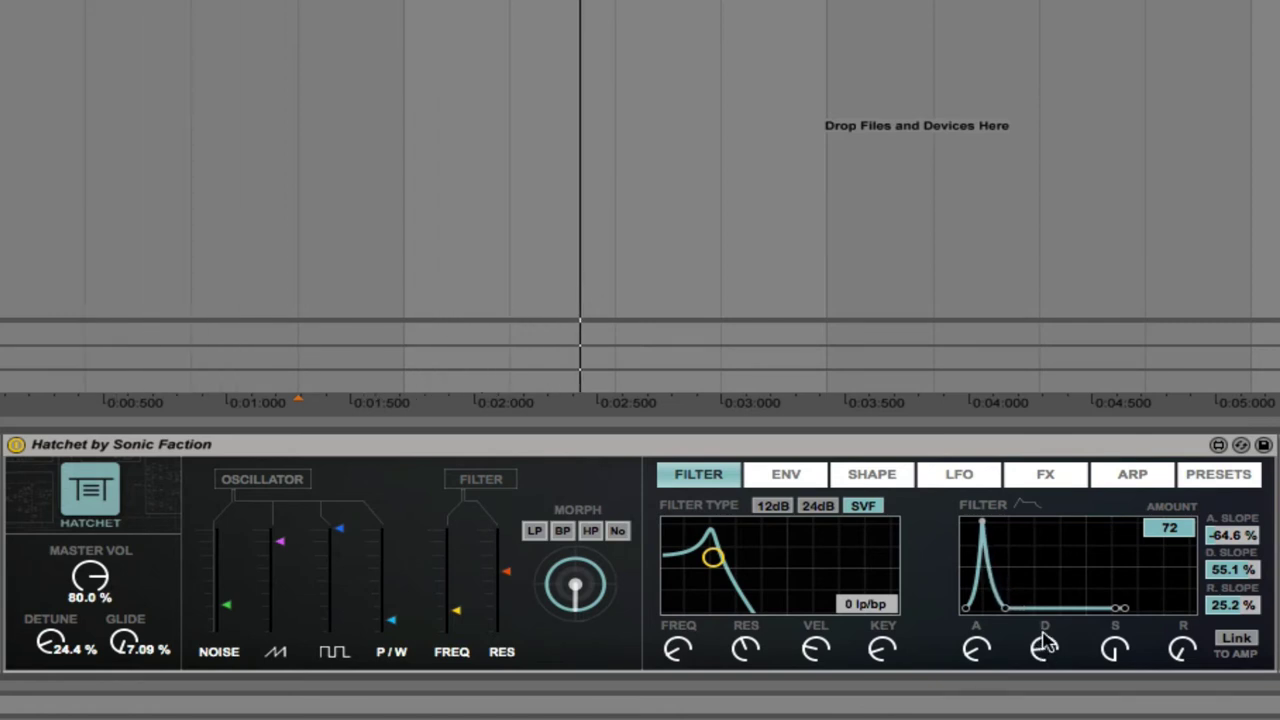
# Set the filter envelope attack slope to -99.2%, link it to the amp, and lower sustain to mid-height
pyautogui.moveTo(1230, 570)
pyautogui.mouseDown()
pyautogui.moveTo(1230, 540)
pyautogui.moveTo(1230, 597)
pyautogui.moveTo(1230, 584)
pyautogui.mouseUp()
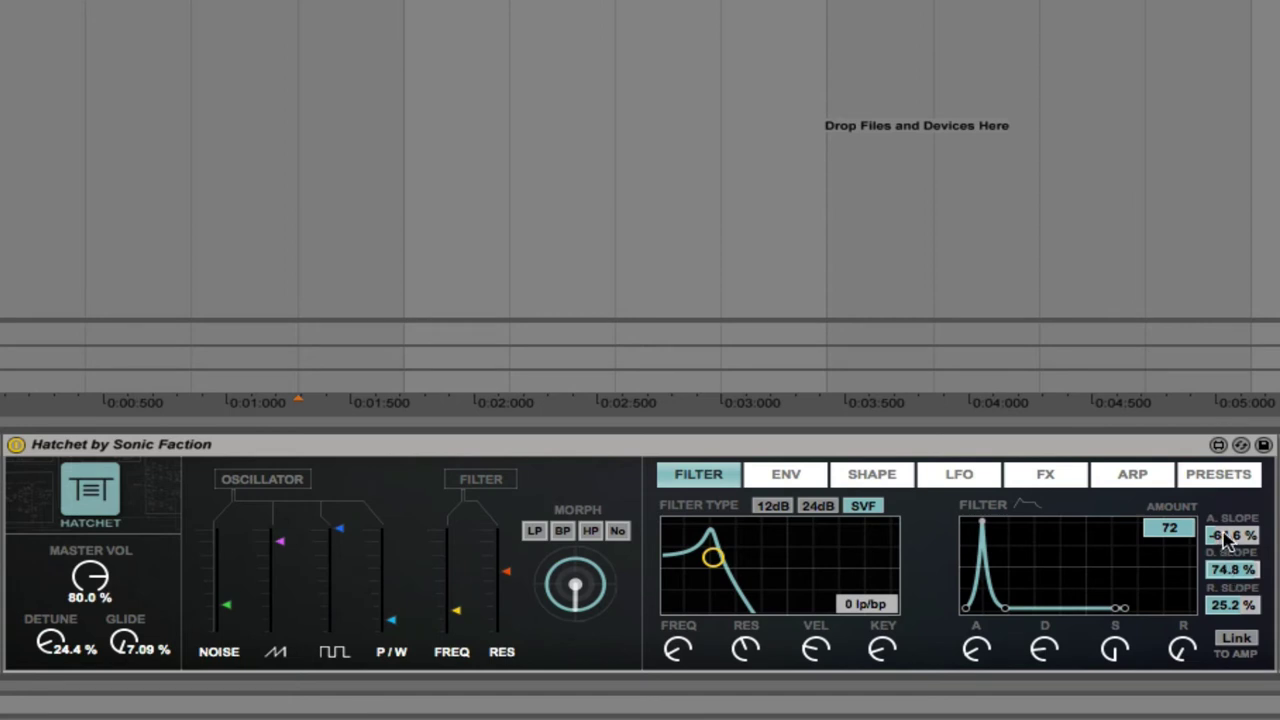
pyautogui.moveTo(1230, 535); pyautogui.dragTo(1230, 590)
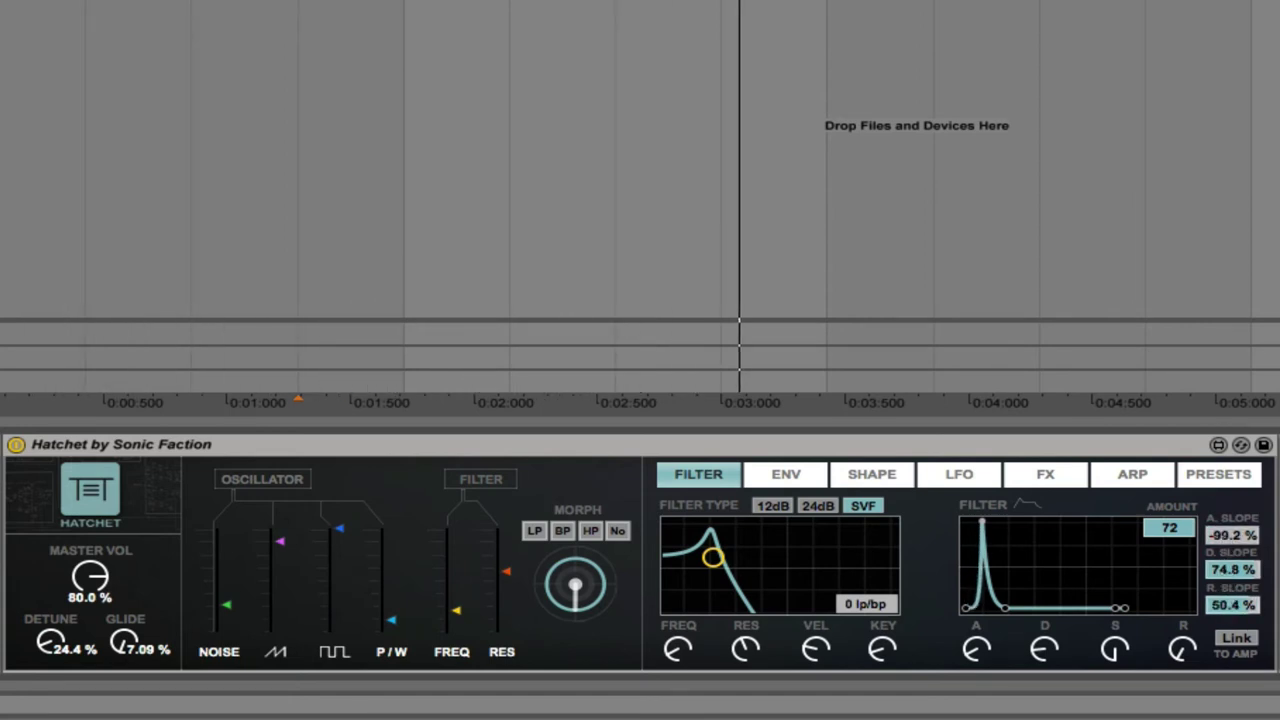
pyautogui.click(1236, 640)
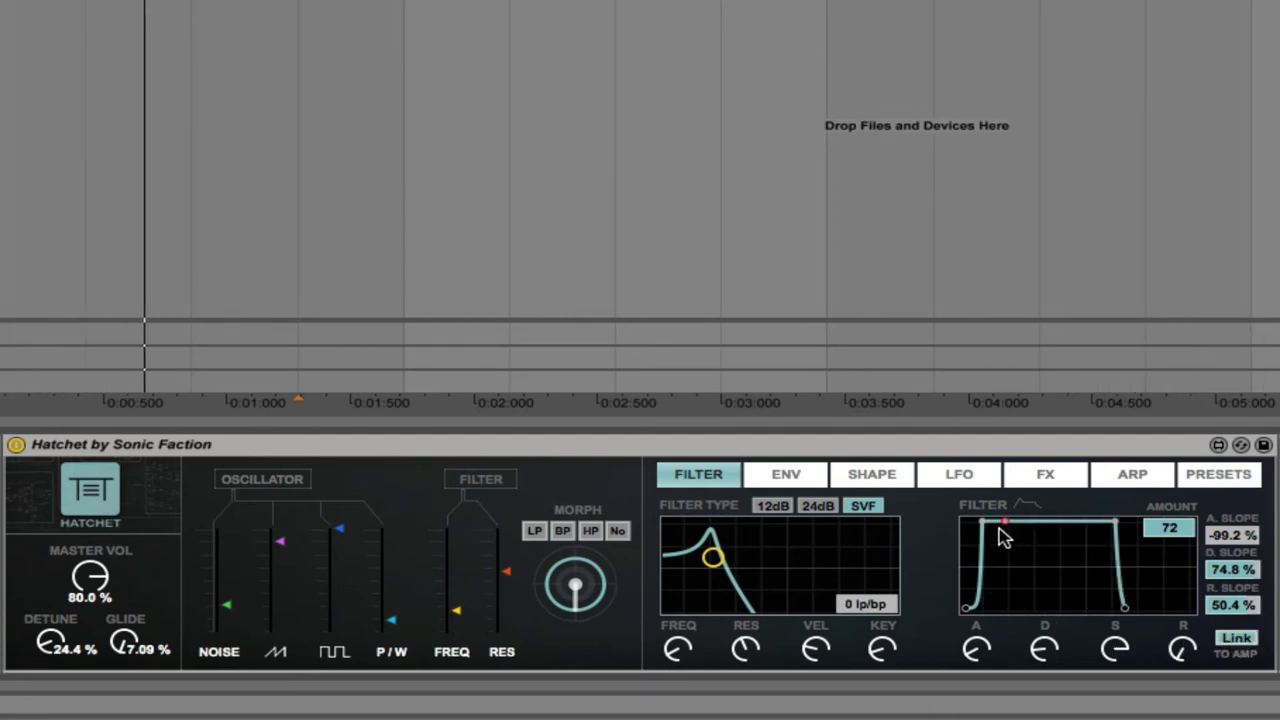
pyautogui.moveTo(1005, 522); pyautogui.dragTo(1017, 591)
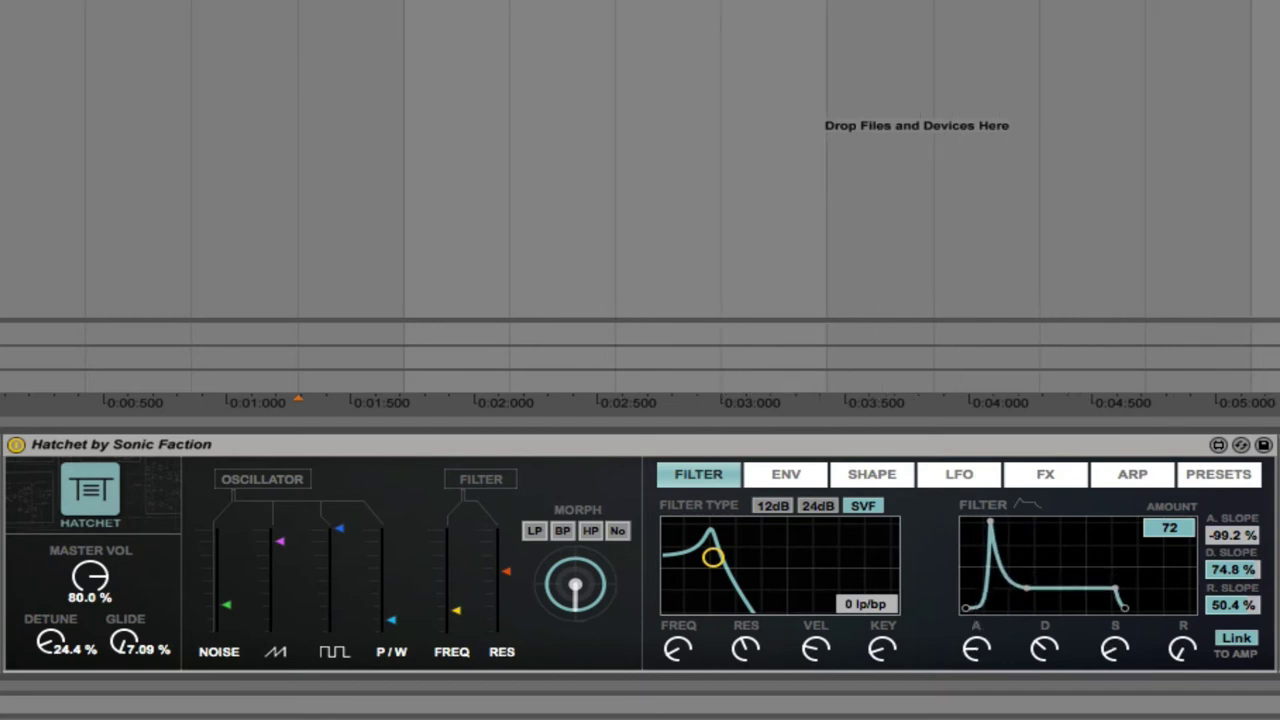
pyautogui.moveTo(990, 522); pyautogui.dragTo(998, 522)
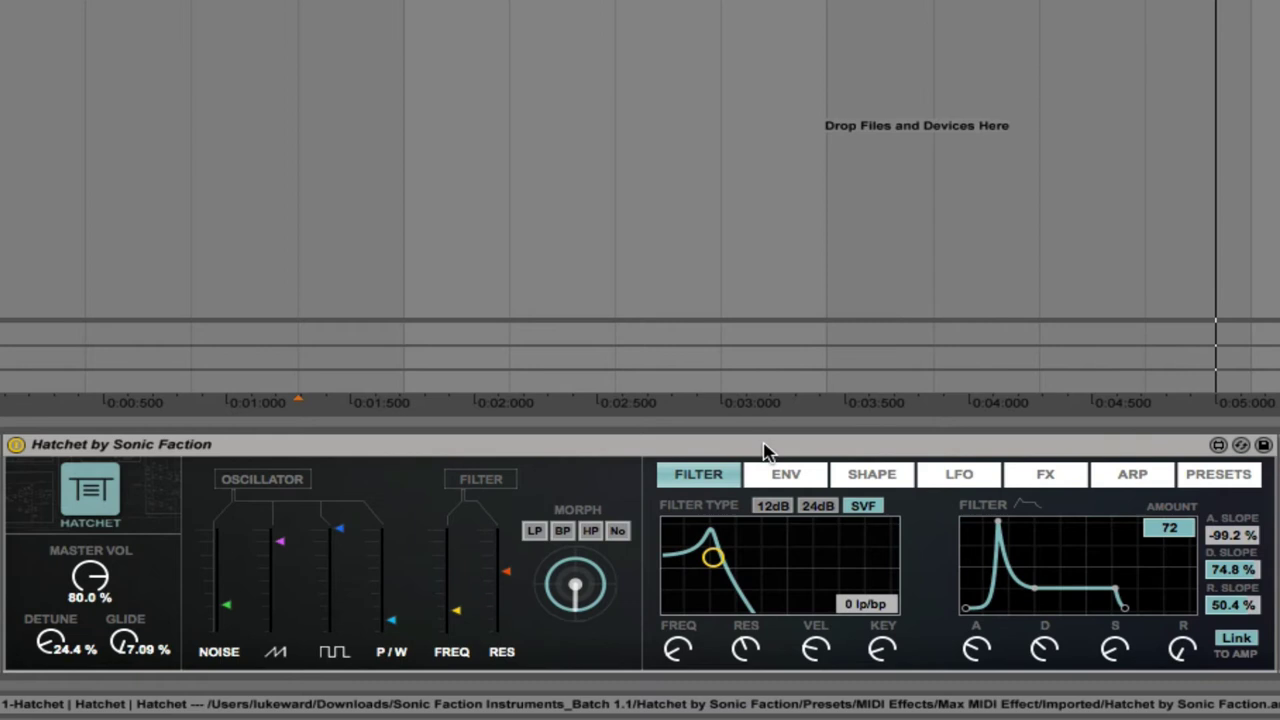
# On the ENV page, raise the amp envelope sustain to mid-level and slightly lengthen its decay
pyautogui.click(786, 480)
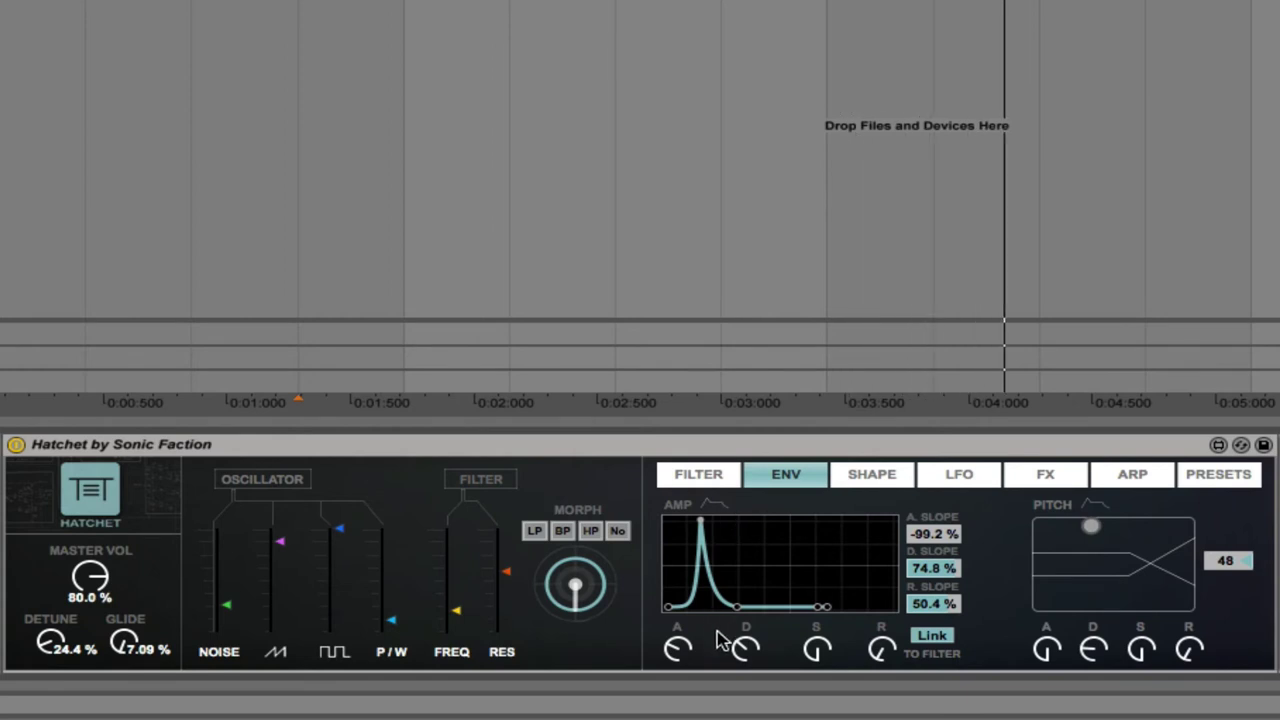
pyautogui.moveTo(815, 648); pyautogui.dragTo(815, 600)
pyautogui.moveTo(747, 652); pyautogui.dragTo(745, 660)
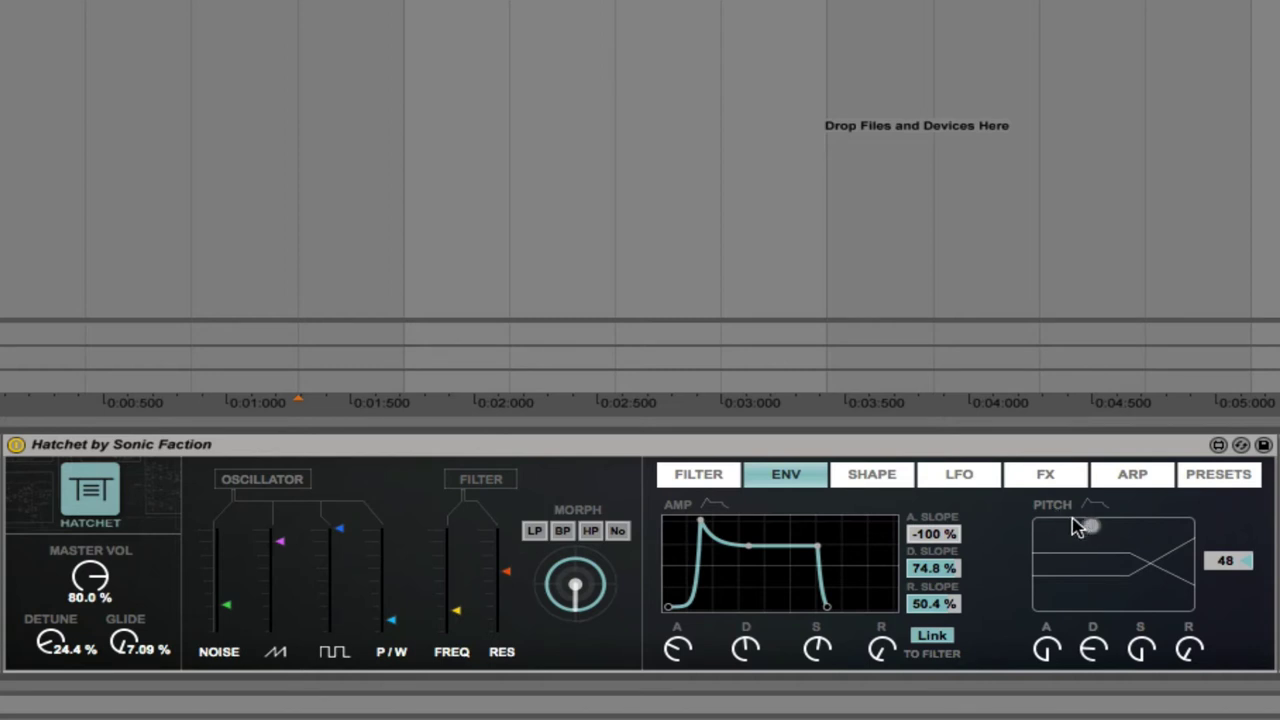
# Try pitch envelope amounts of 48 and -48, then clear the amount back to 0
pyautogui.click(1246, 569)
pyautogui.press('Delete')
pyautogui.write('48')
pyautogui.press('Return')
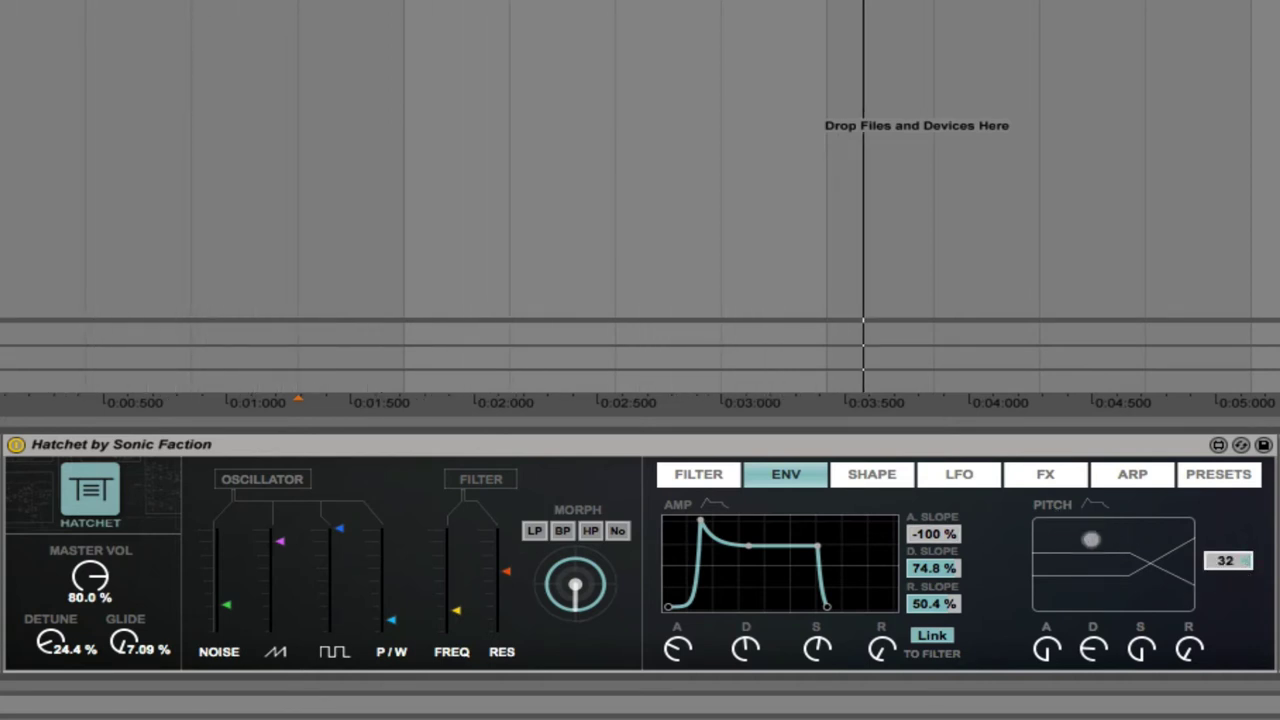
pyautogui.write('-48')
pyautogui.press('Return')
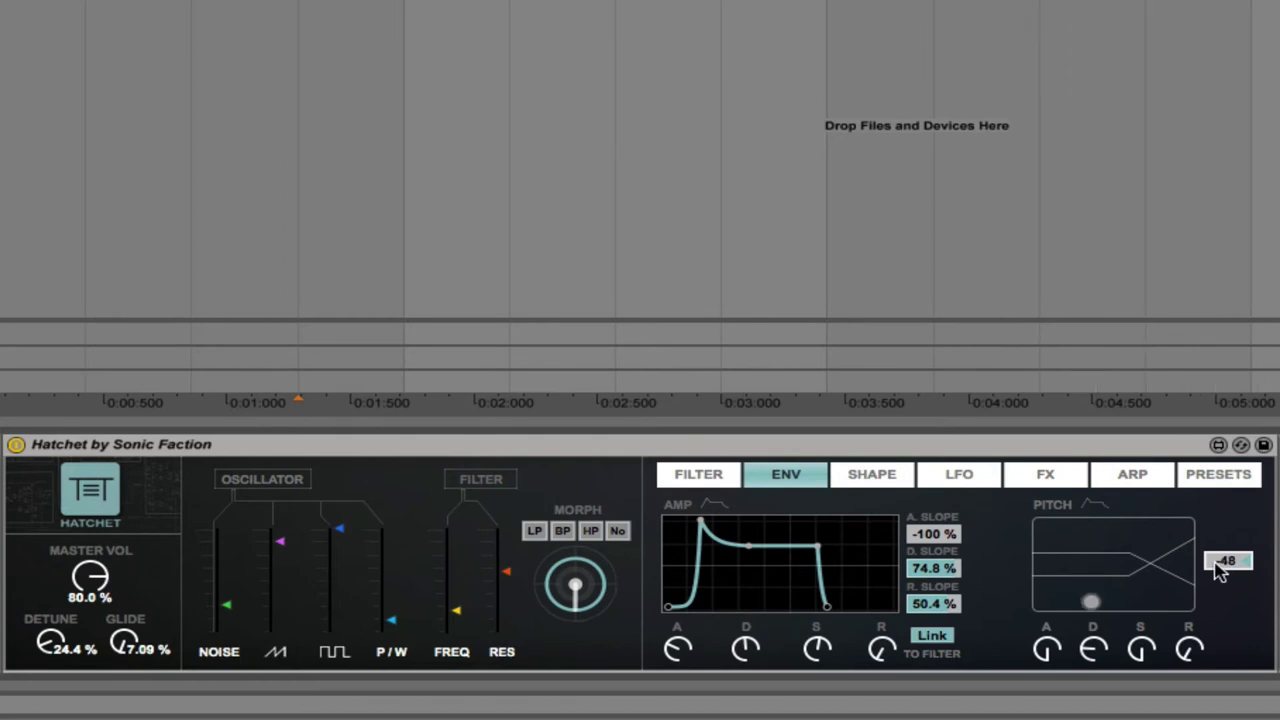
pyautogui.click(1250, 565)
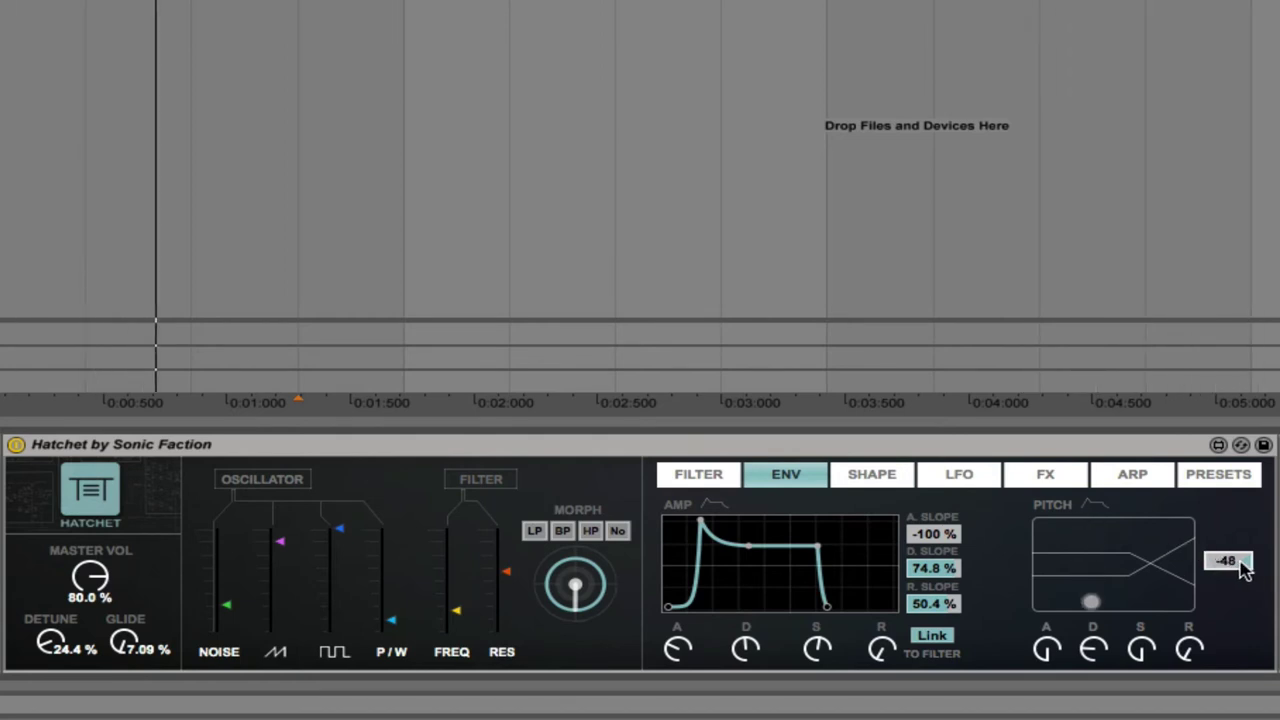
pyautogui.press('Delete')
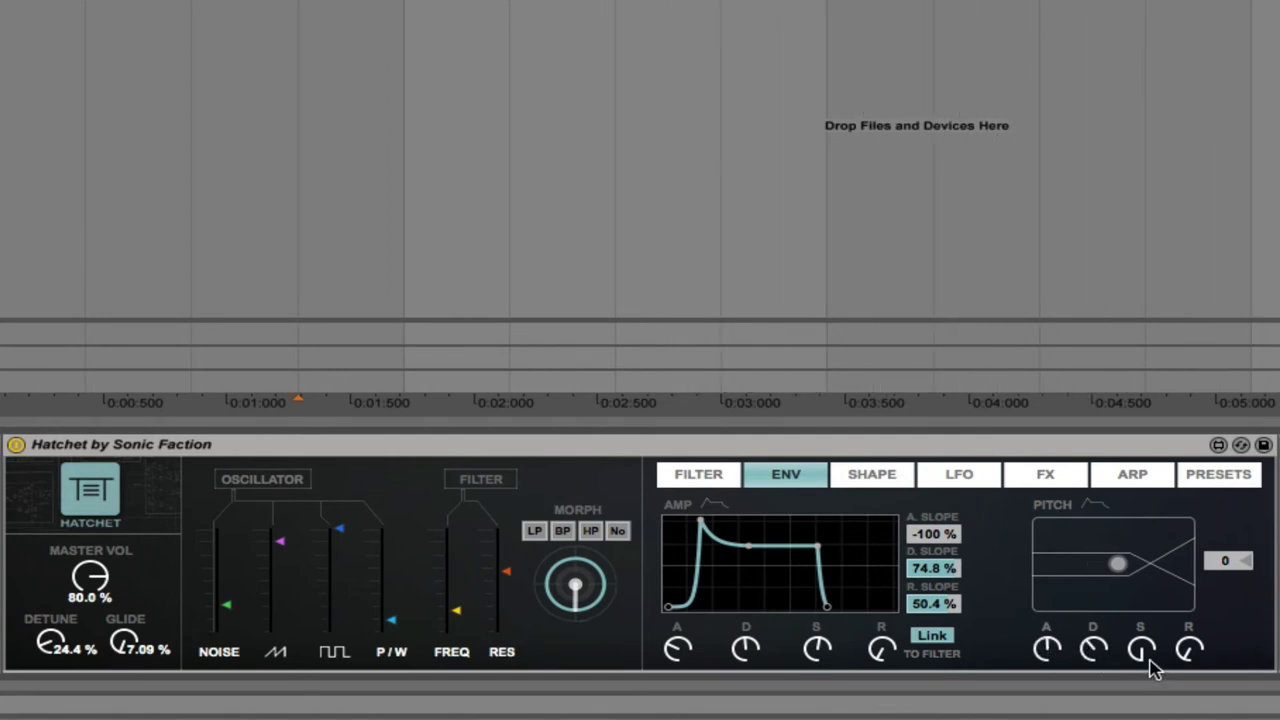
# Drag the pitch envelope amount up to 16 and back to 0, then show the Shape page
pyautogui.moveTo(1228, 562); pyautogui.dragTo(1228, 528)
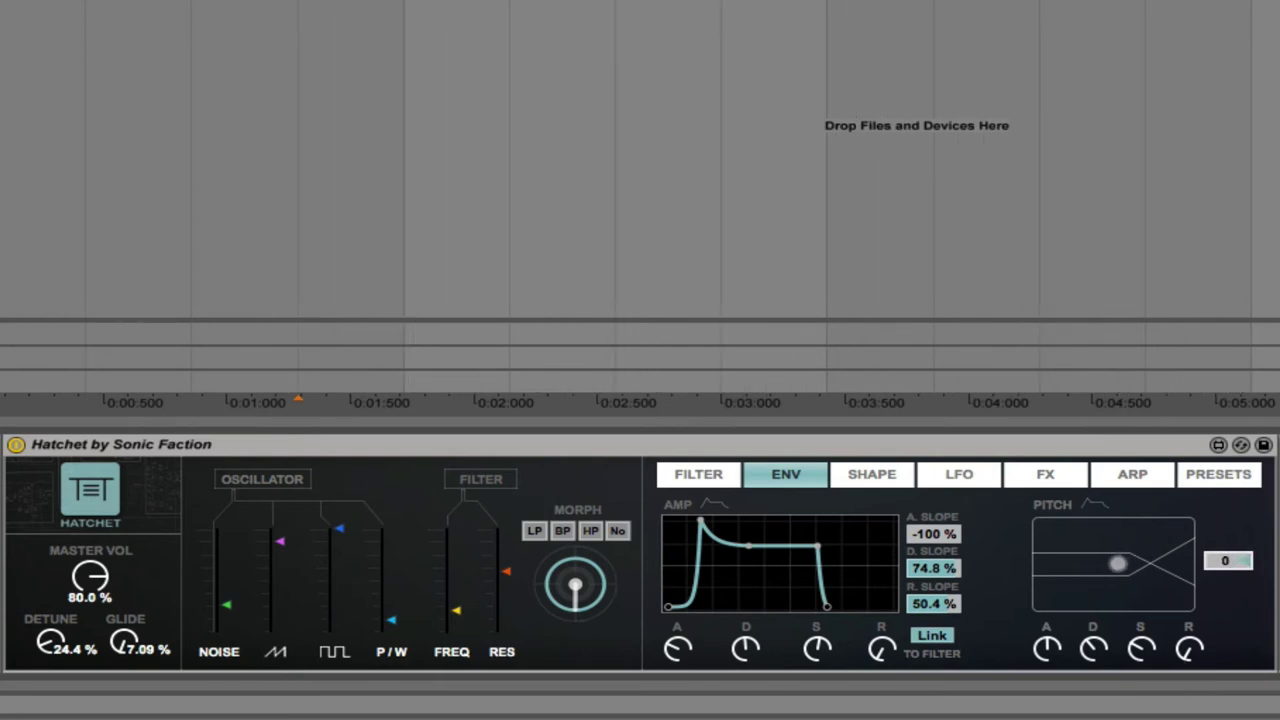
pyautogui.moveTo(1245, 588); pyautogui.dragTo(1234, 563)
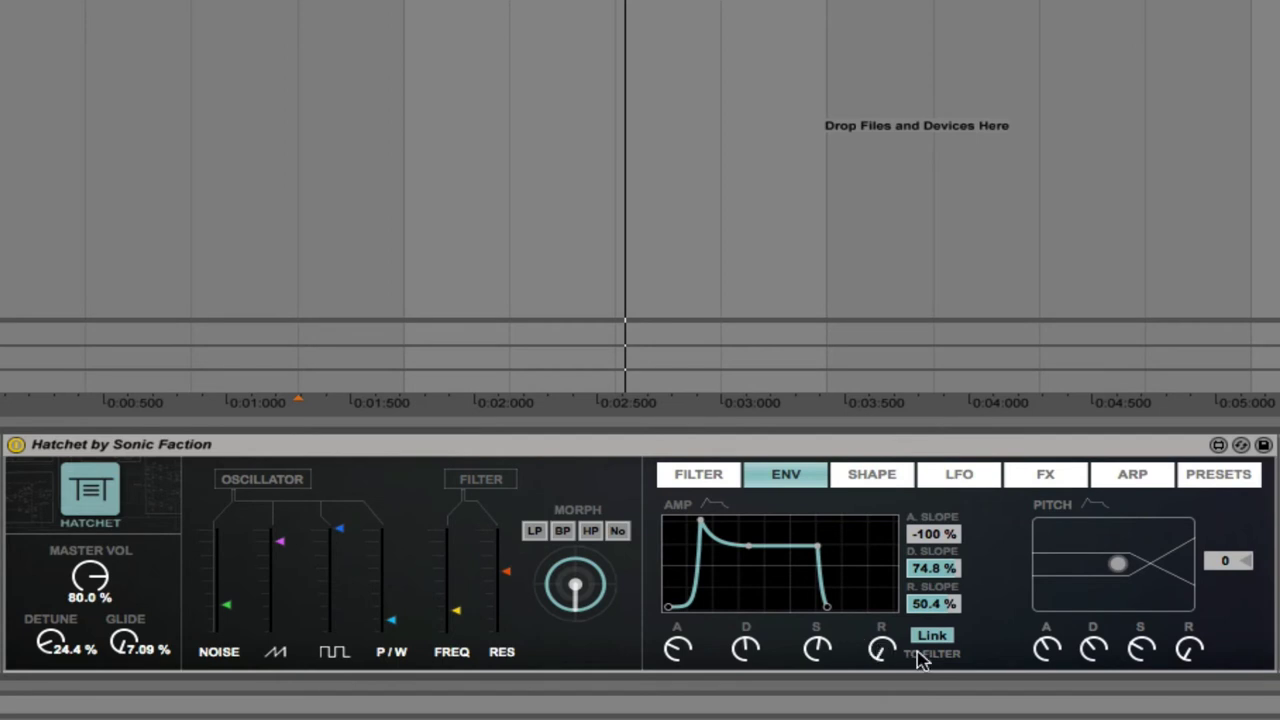
pyautogui.click(872, 476)
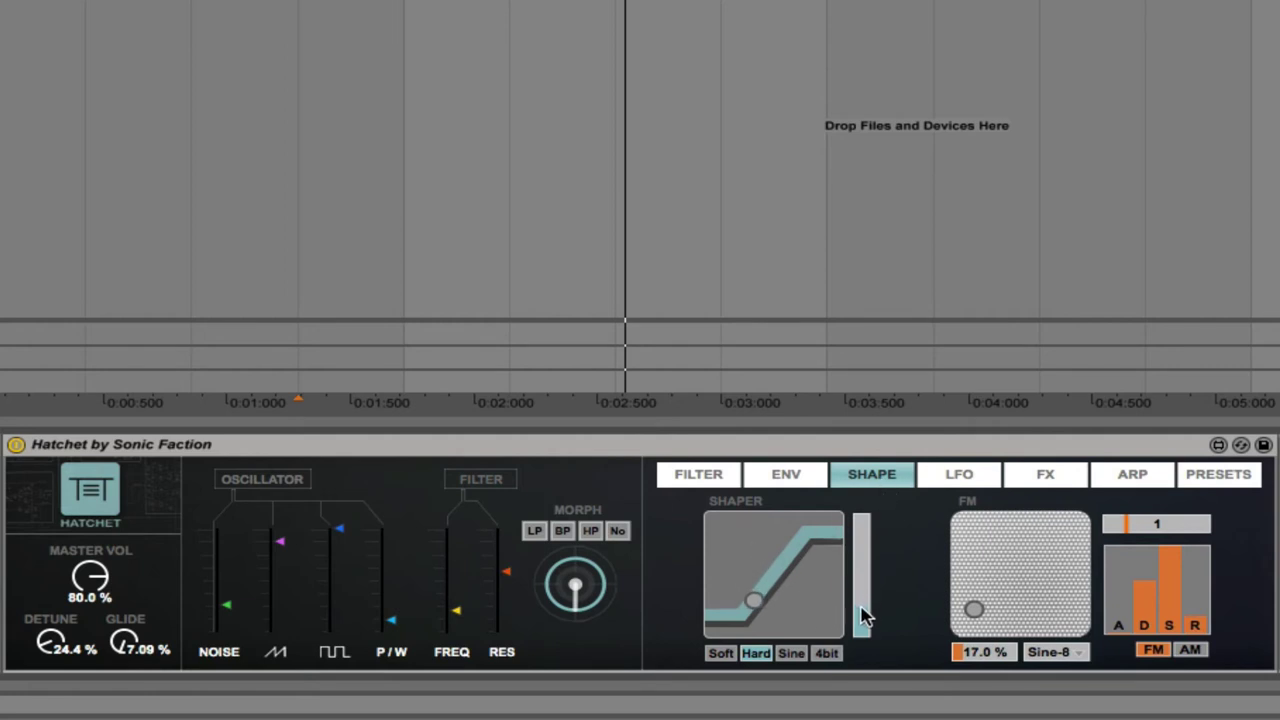
# Switch the waveshaper to Sine mode and push its amount up to full
pyautogui.moveTo(865, 624)
pyautogui.mouseDown()
pyautogui.moveTo(857, 543)
pyautogui.moveTo(851, 623)
pyautogui.mouseUp()
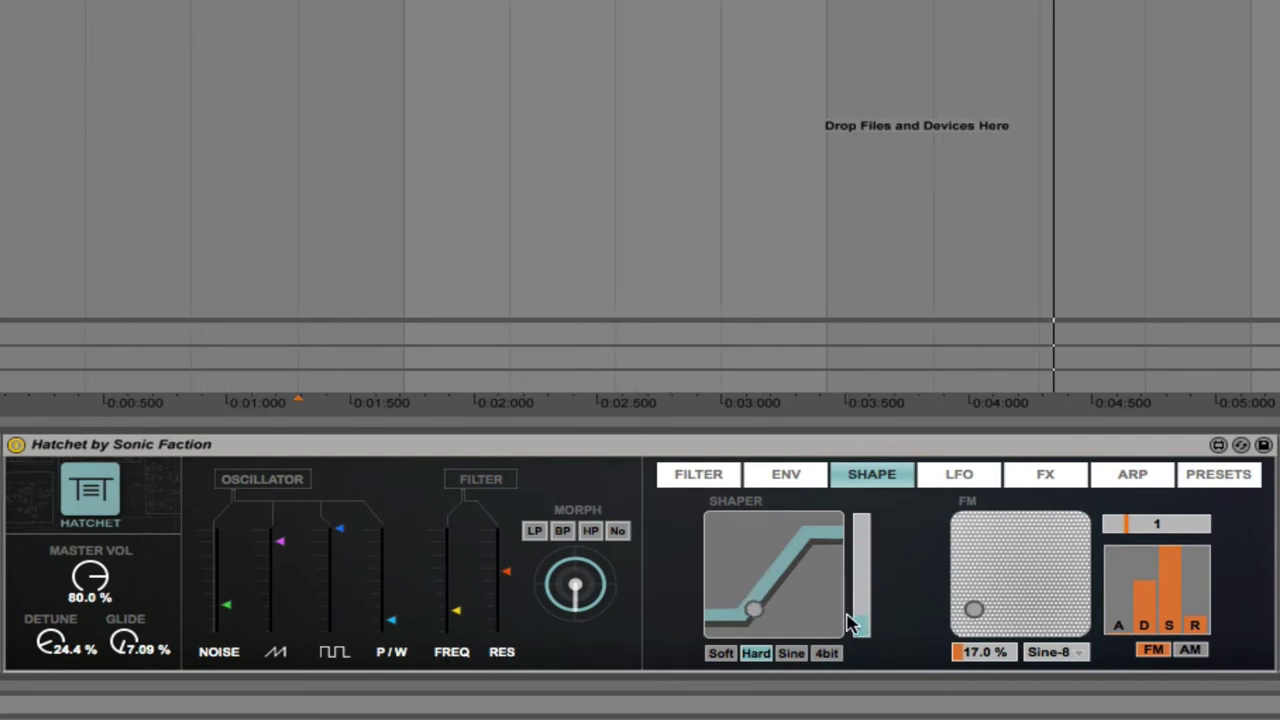
pyautogui.click(791, 653)
pyautogui.moveTo(854, 623); pyautogui.dragTo(852, 576)
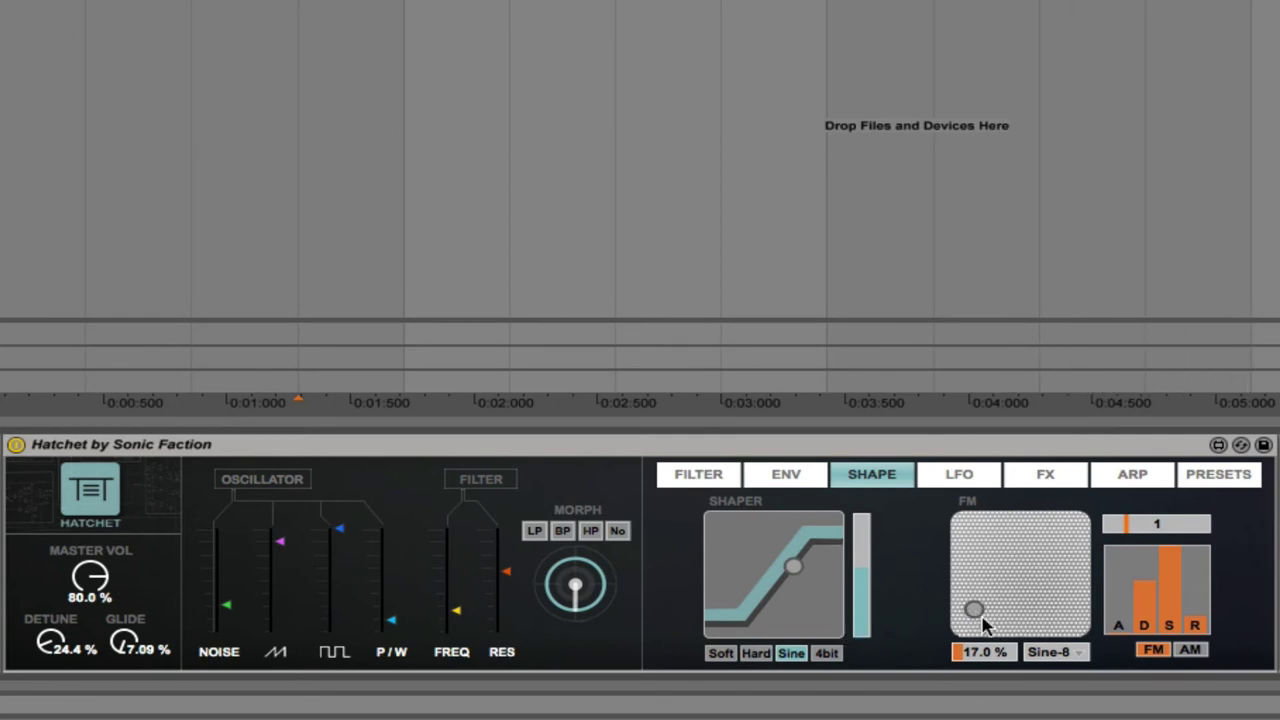
# Switch modulation to FM with a Sine modulator waveform, raising the amount to about 55%
pyautogui.click(1153, 651)
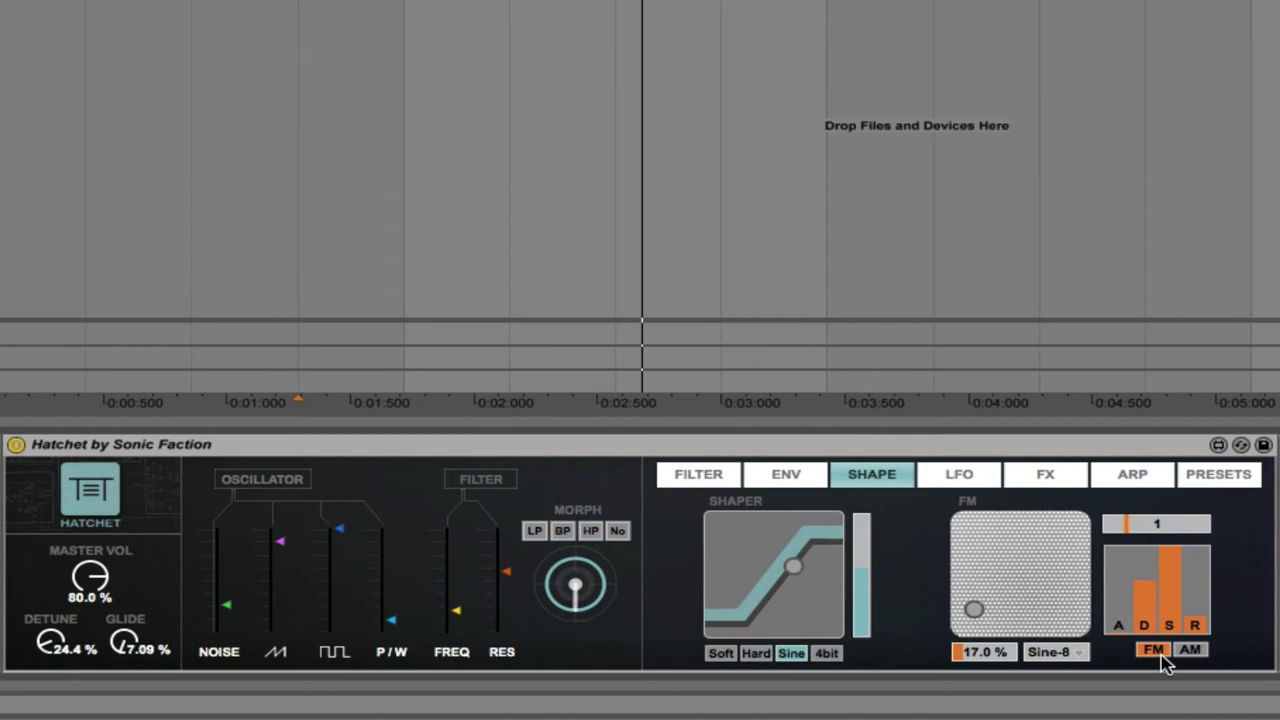
pyautogui.moveTo(986, 654); pyautogui.dragTo(1003, 668)
pyautogui.click(1050, 652)
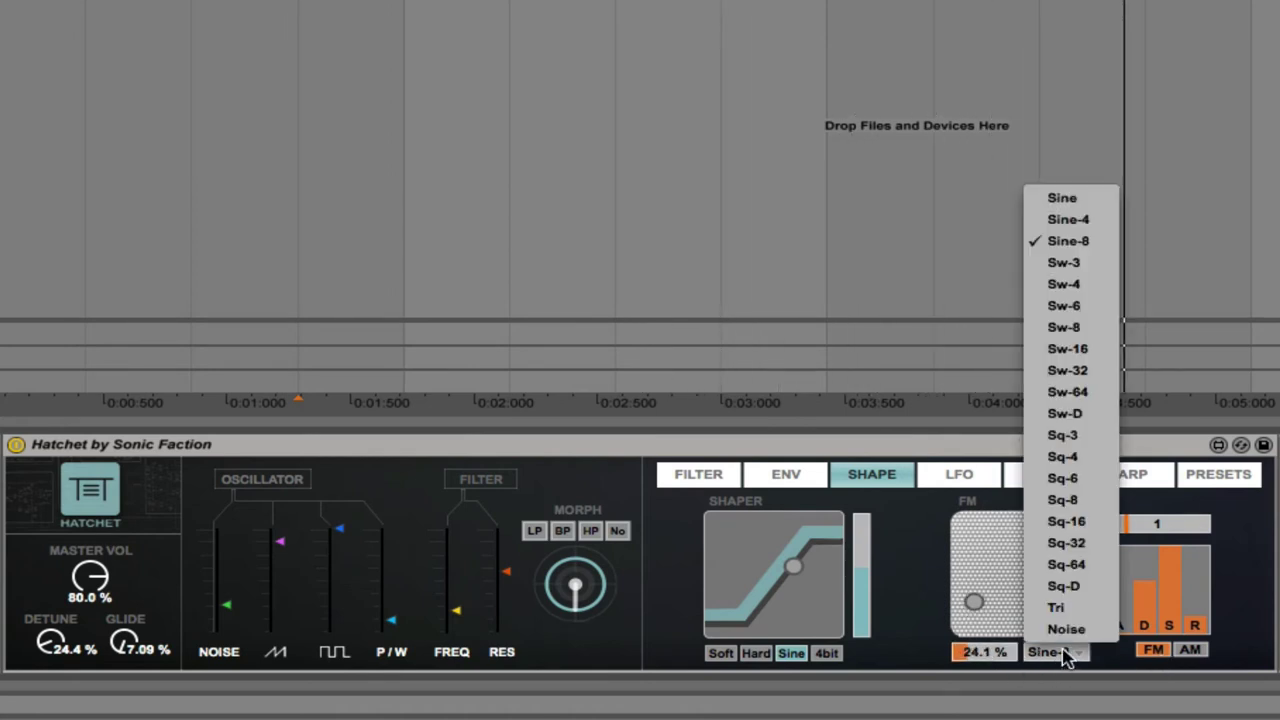
pyautogui.click(1059, 200)
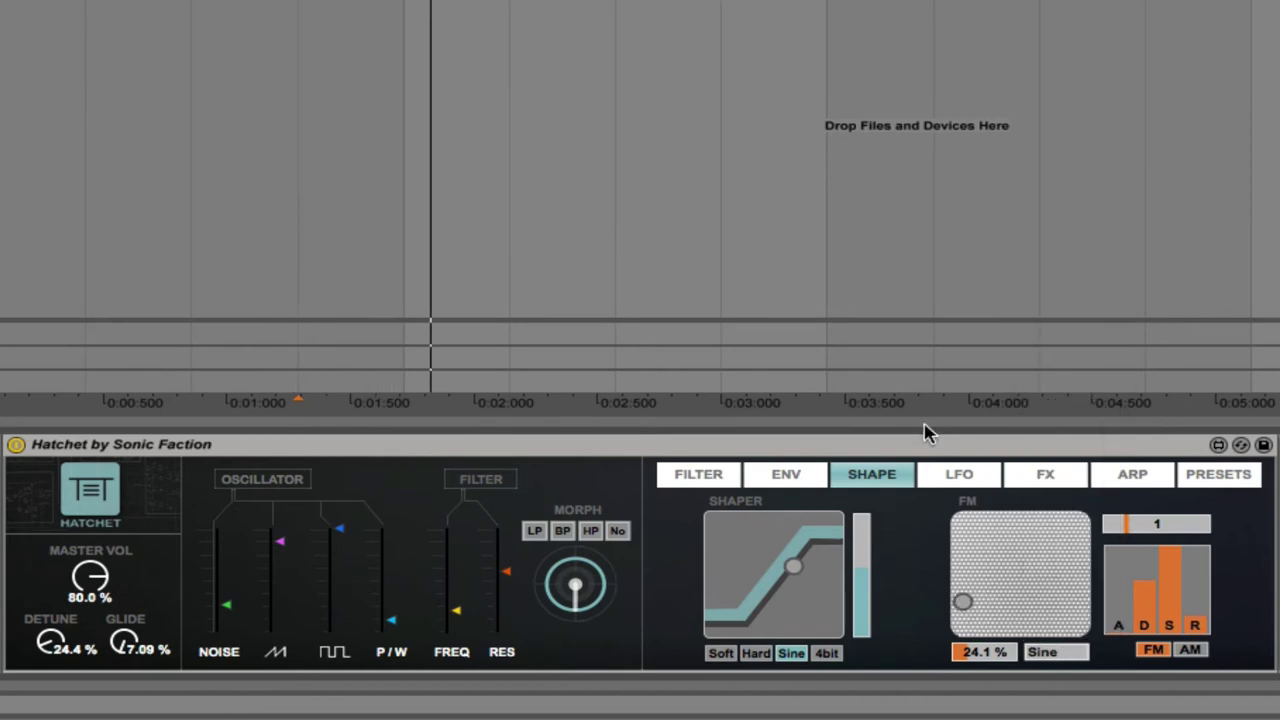
pyautogui.moveTo(984, 652); pyautogui.dragTo(984, 634)
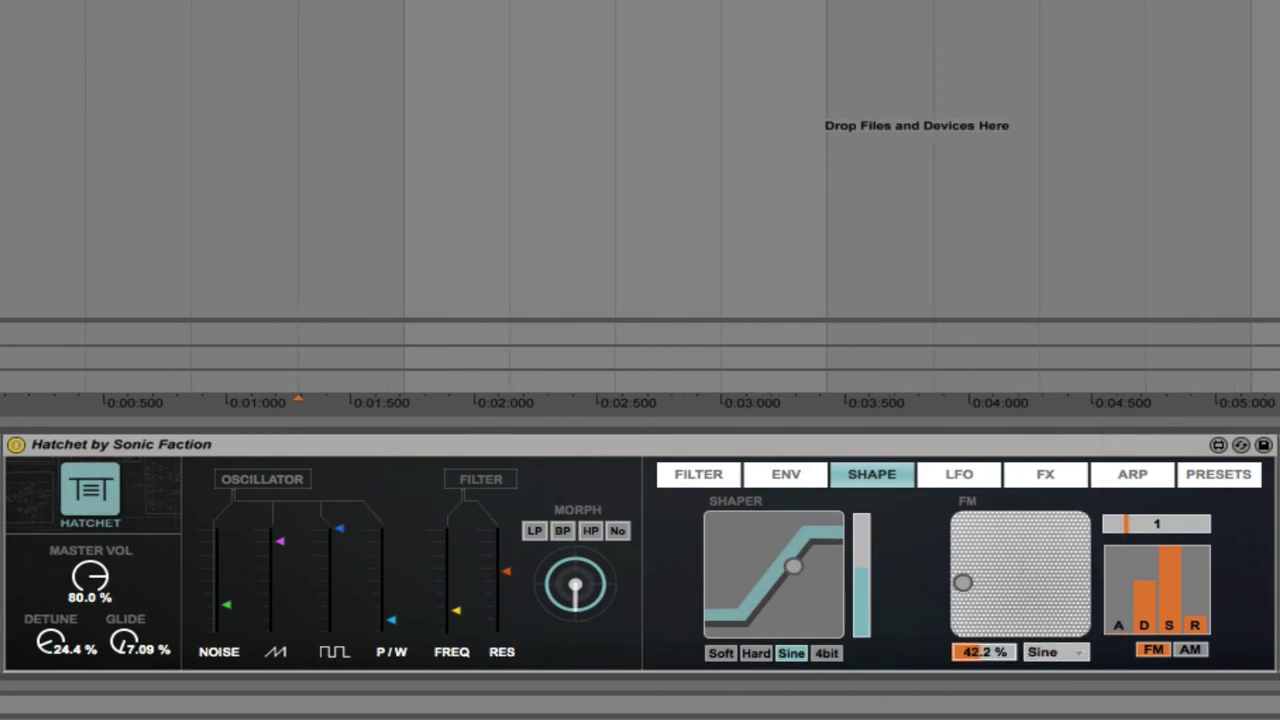
# Set the FM amount to 39.0% with ratio 3, then bring up the LFO page
pyautogui.click(1145, 649)
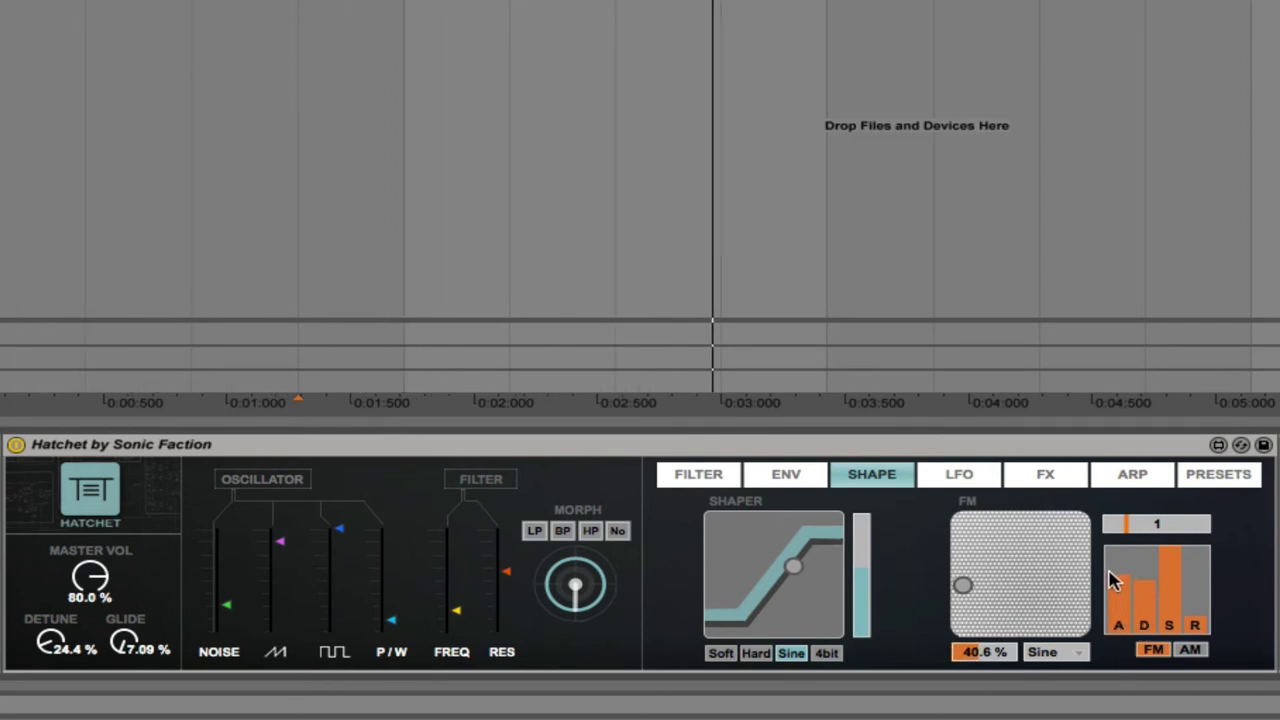
pyautogui.moveTo(982, 655); pyautogui.dragTo(982, 635)
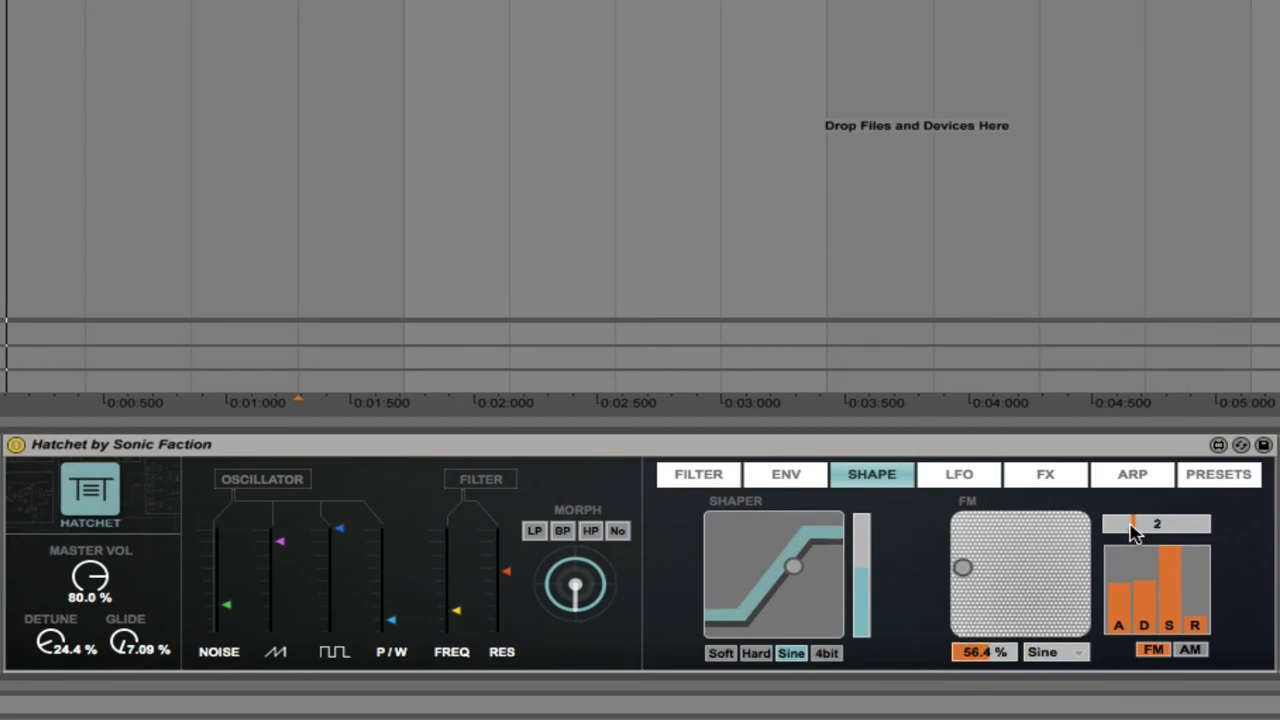
pyautogui.moveTo(1130, 531)
pyautogui.mouseDown()
pyautogui.moveTo(1197, 531)
pyautogui.moveTo(1142, 531)
pyautogui.mouseUp()
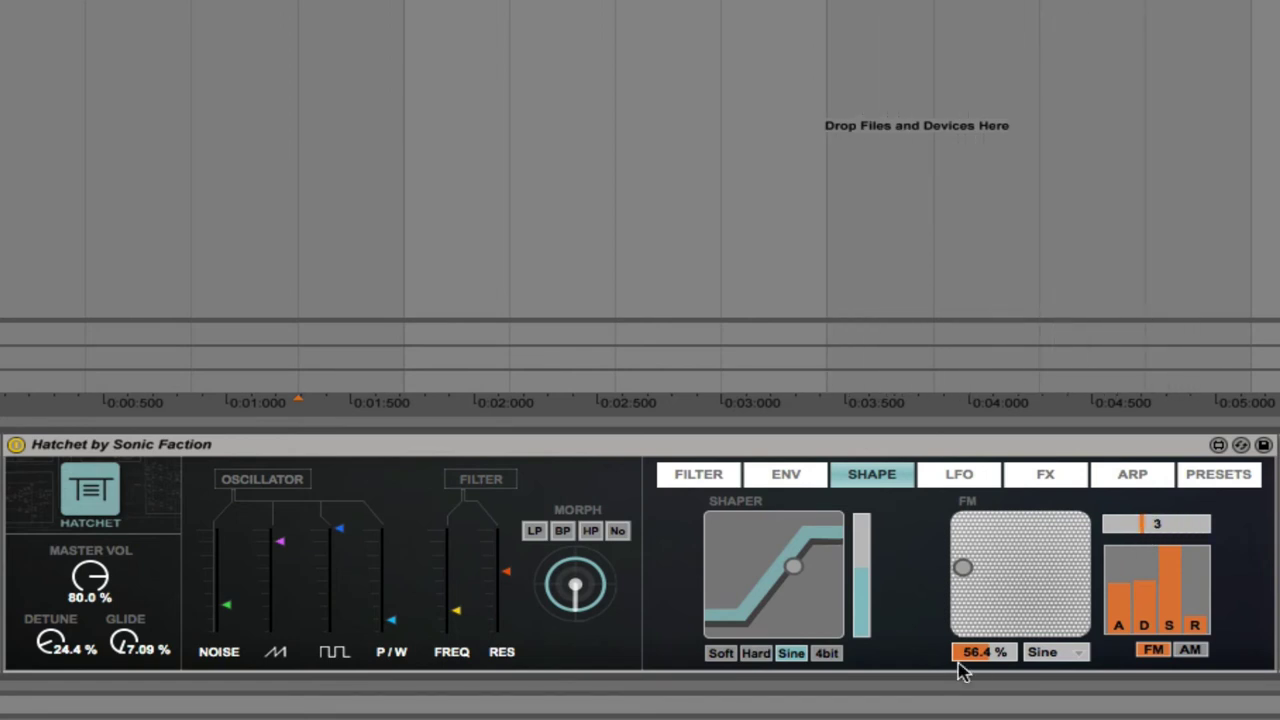
pyautogui.moveTo(971, 655); pyautogui.dragTo(971, 660)
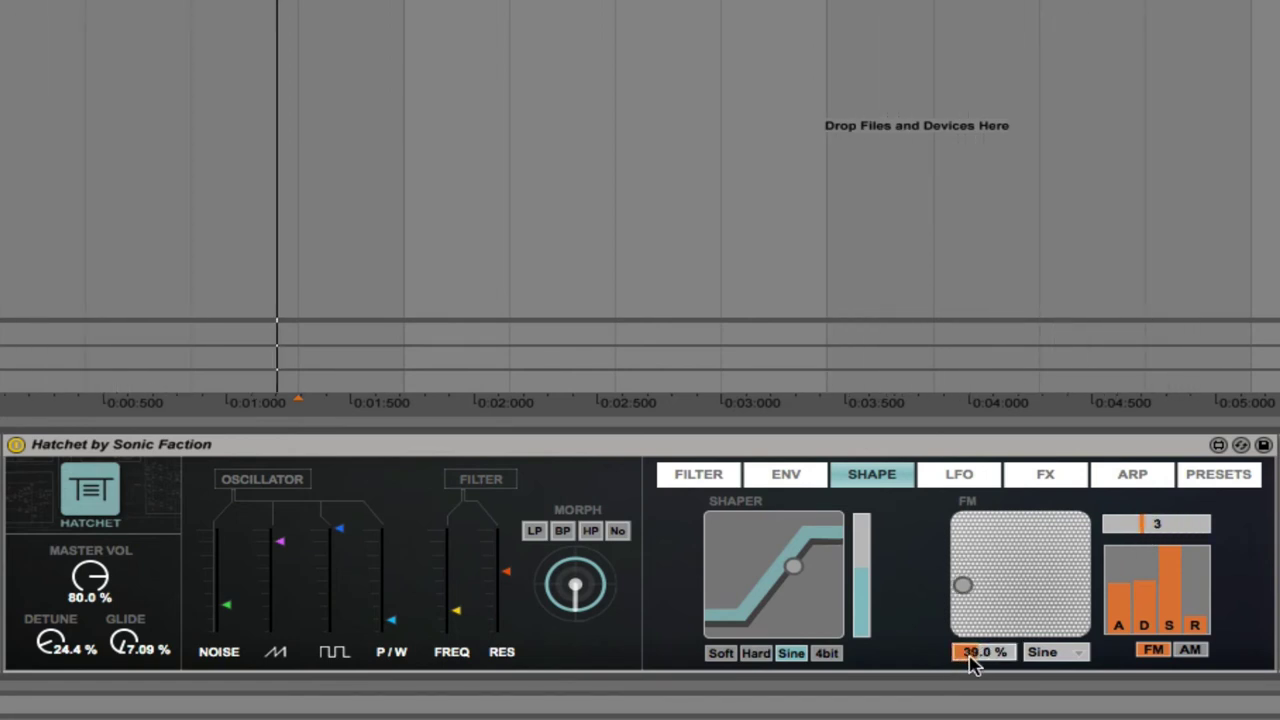
pyautogui.click(960, 482)
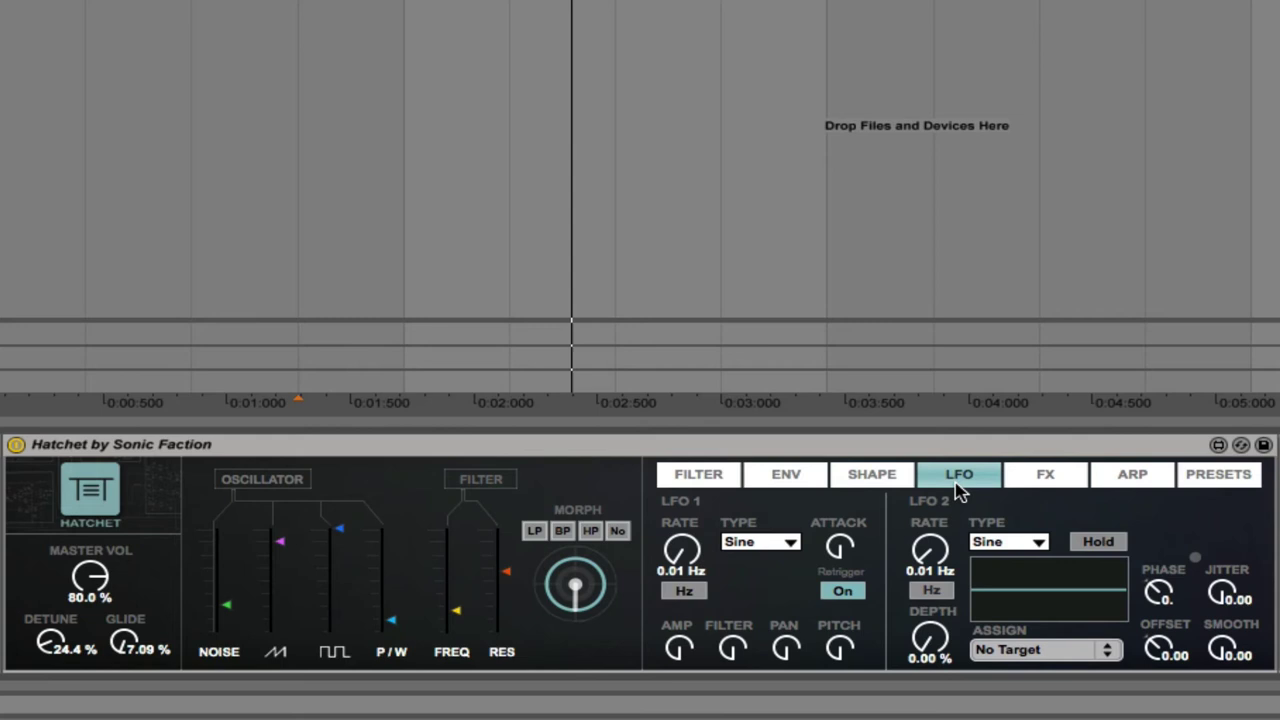
# Choose Morphology from Hatchet's Factory preset list, replacing Una Transa
pyautogui.click(1200, 476)
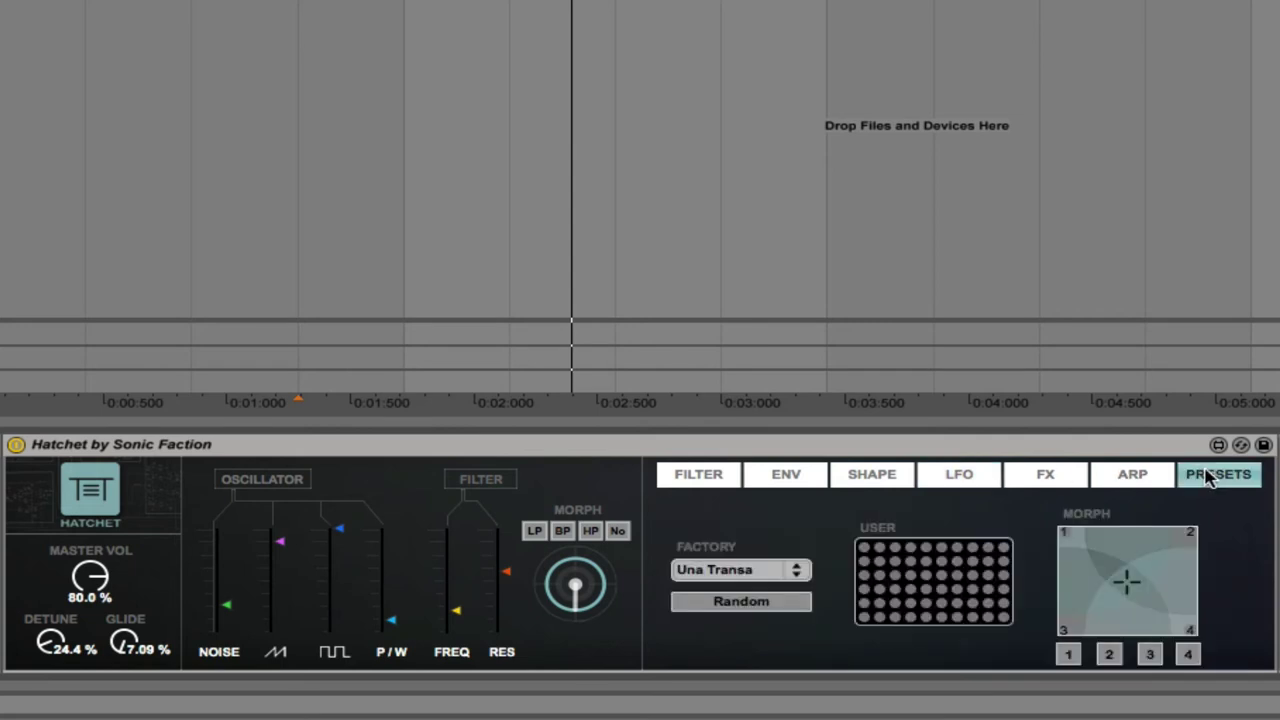
pyautogui.click(743, 575)
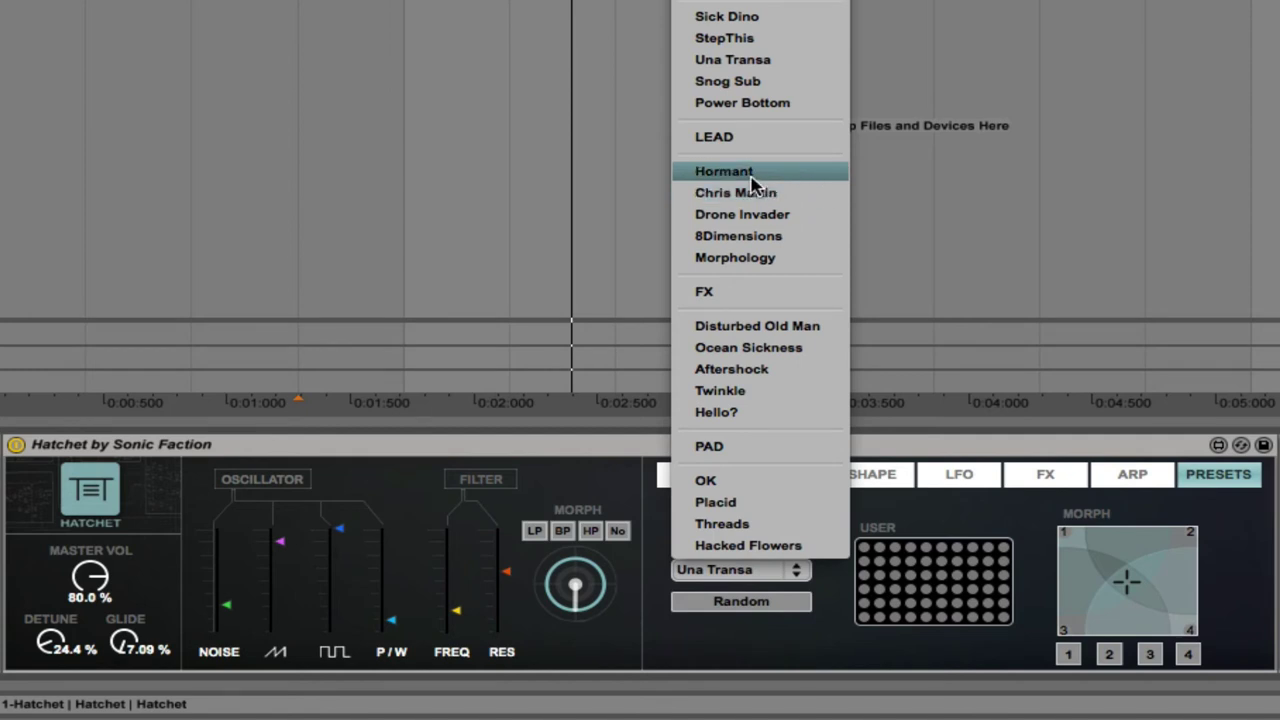
pyautogui.click(755, 258)
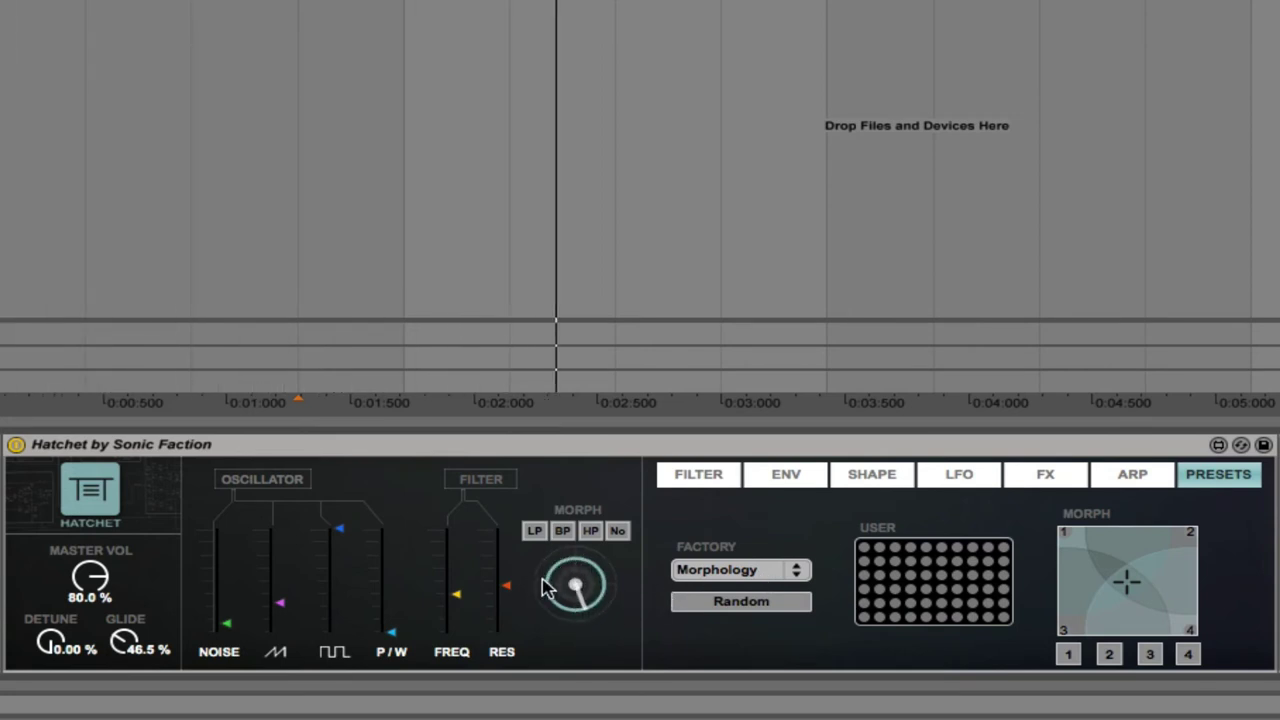
# Check the filter, then switch the arpeggiator On (Down, 1/8 rate, 4 steps, 66.8% gate)
pyautogui.click(713, 483)
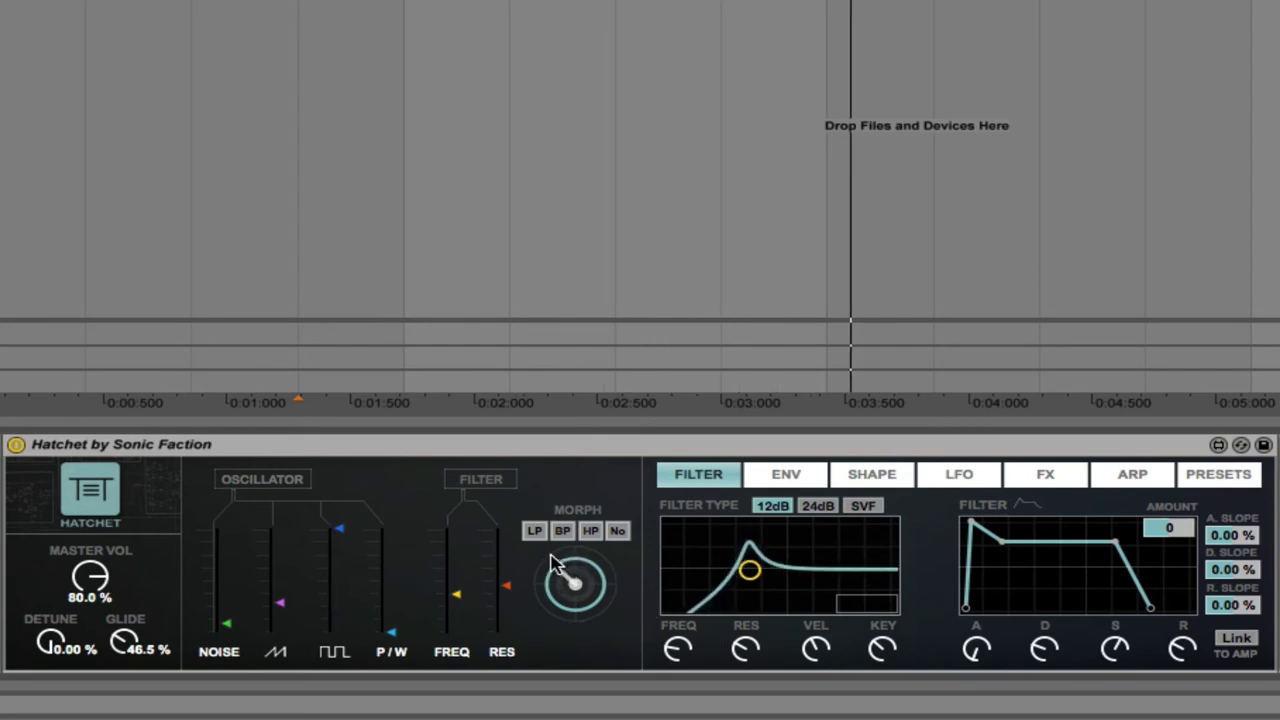
pyautogui.click(1135, 480)
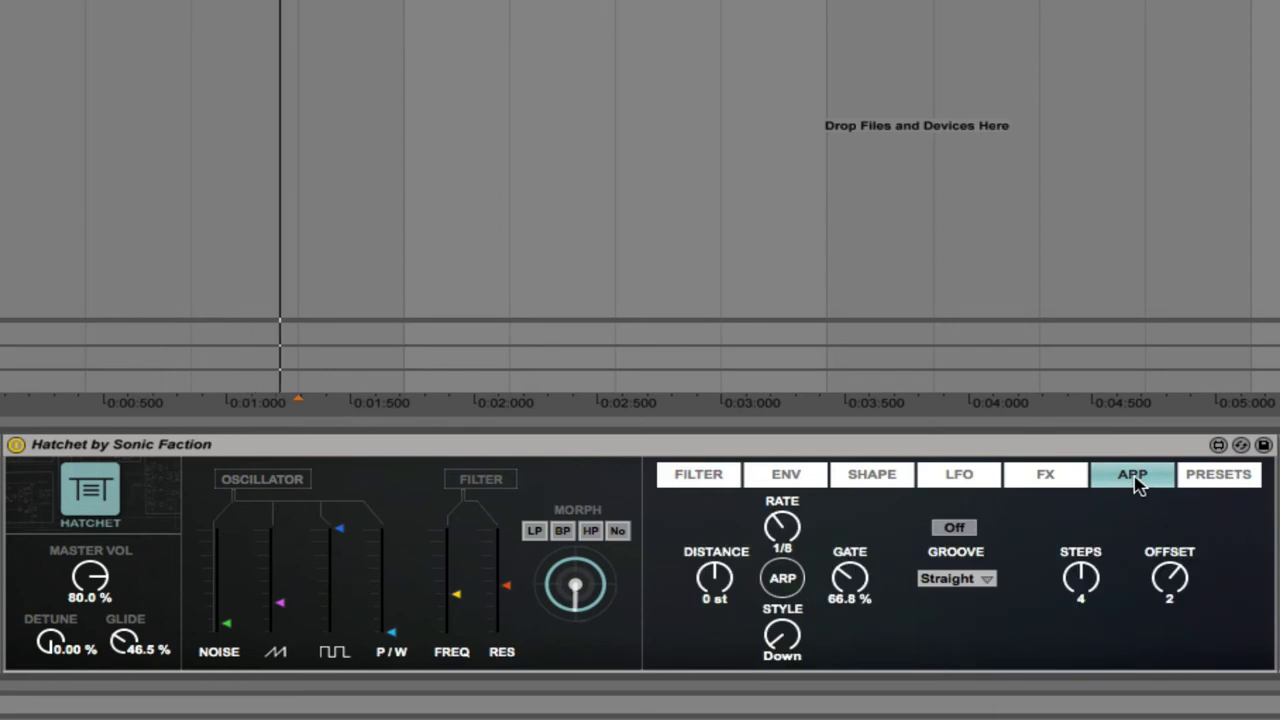
pyautogui.click(950, 530)
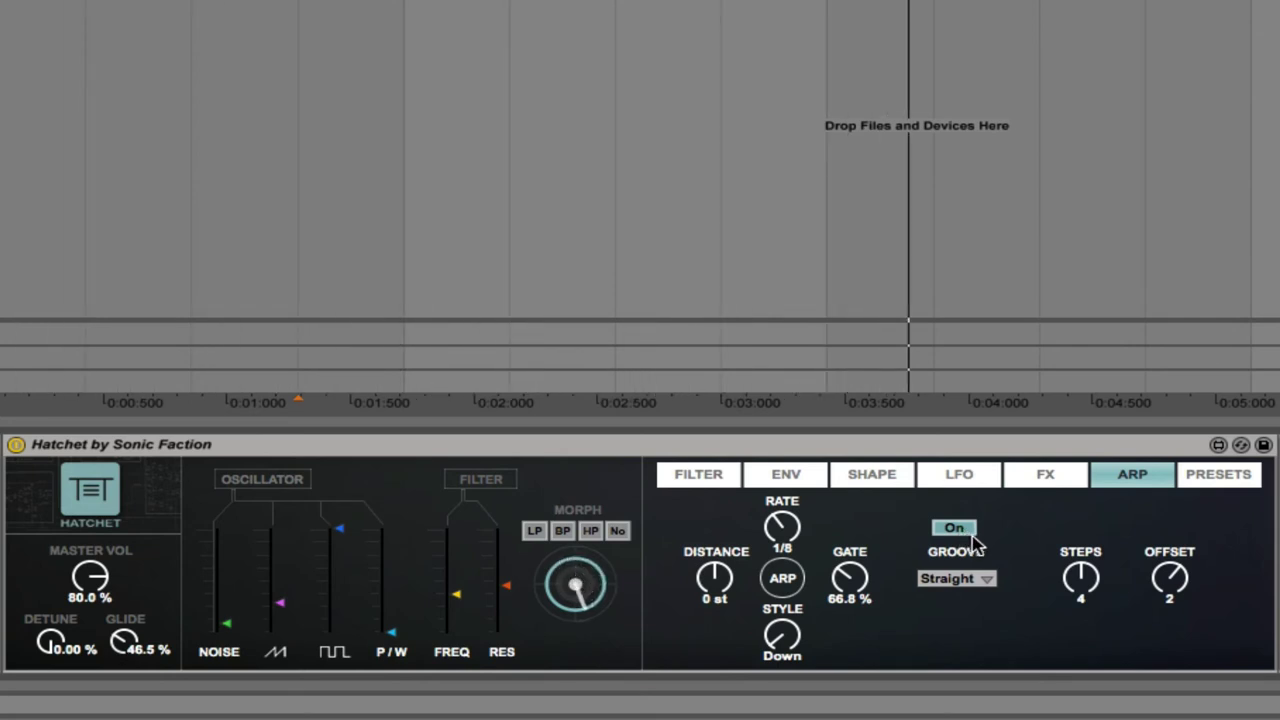
# On the LFO page, set LFO 2 to a Triangle wave at 0.22 Hz
pyautogui.click(870, 477)
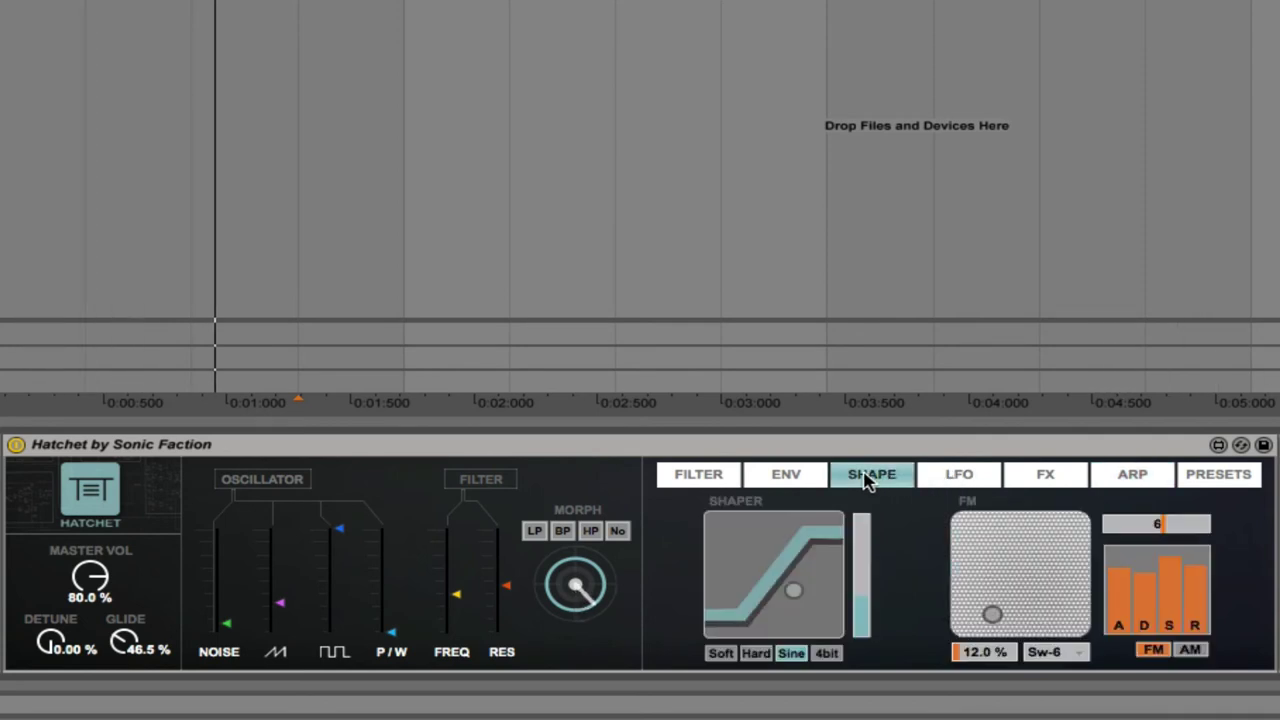
pyautogui.click(962, 478)
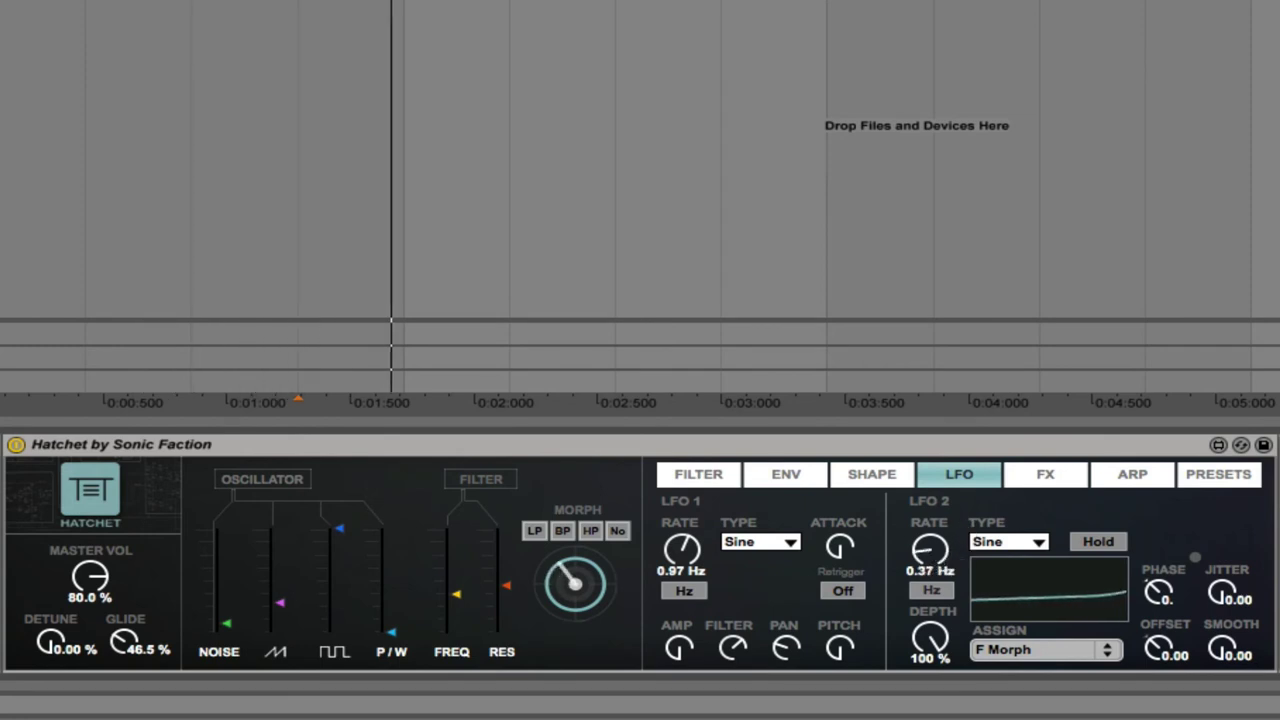
pyautogui.moveTo(930, 550); pyautogui.dragTo(930, 562)
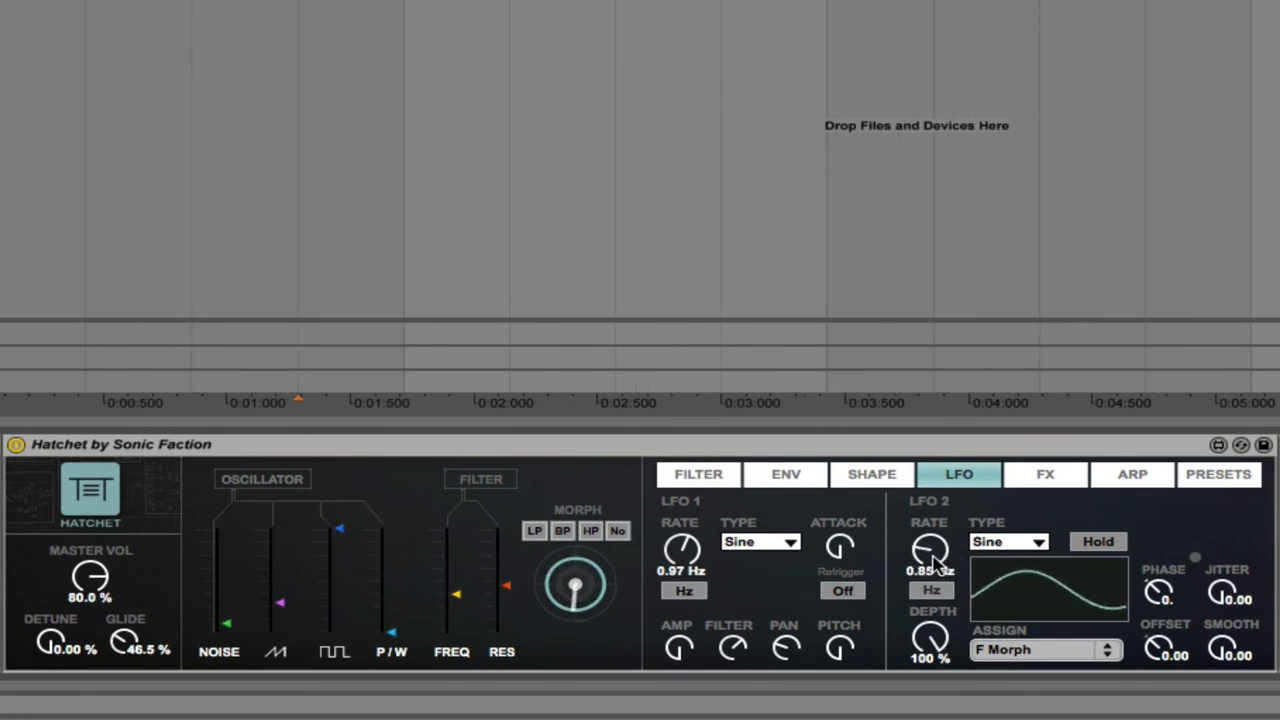
pyautogui.click(1023, 543)
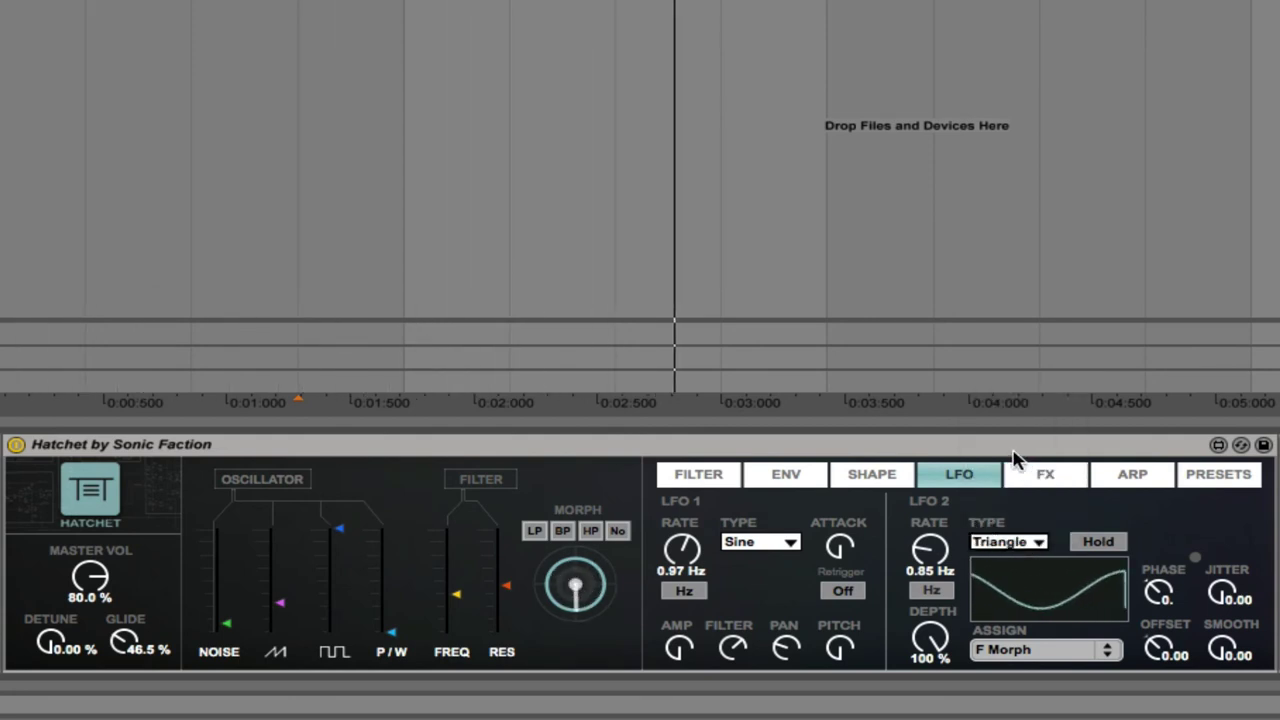
pyautogui.click(1019, 455)
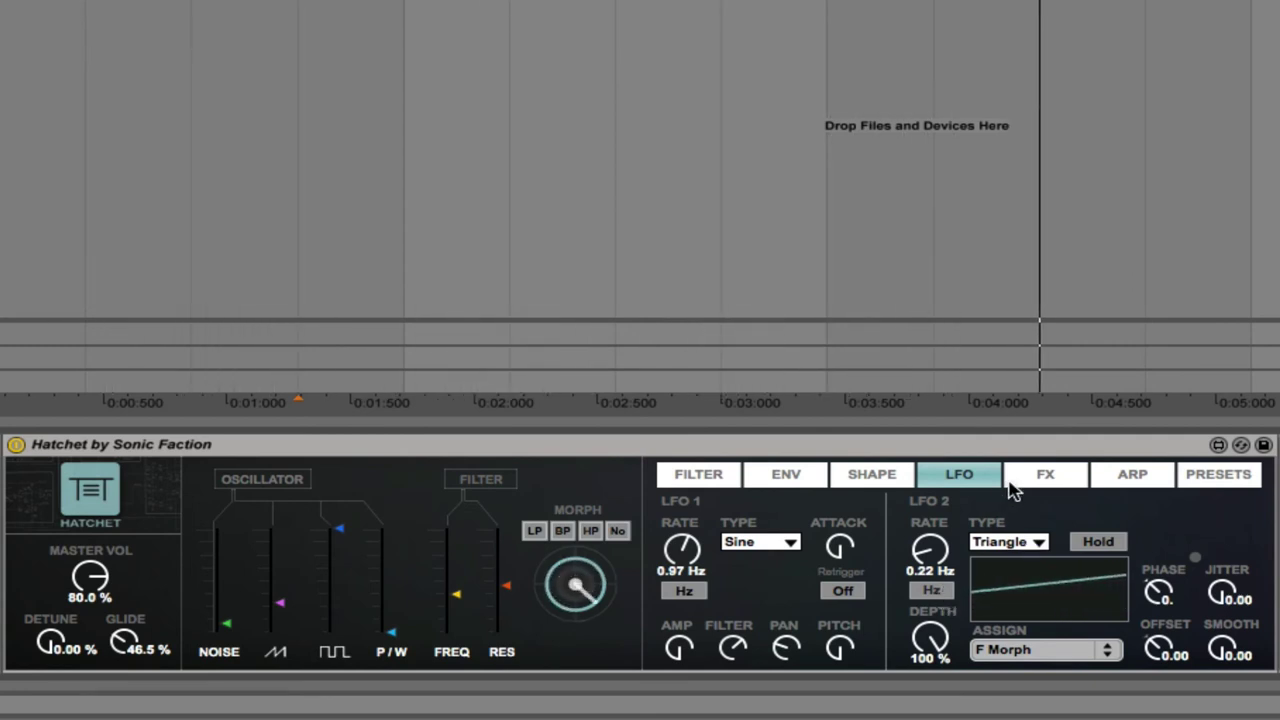
# On the FX page, set saturation to 14.2% with frequency 144 Hz, leaving frequency shift at 0.00%
pyautogui.click(1050, 484)
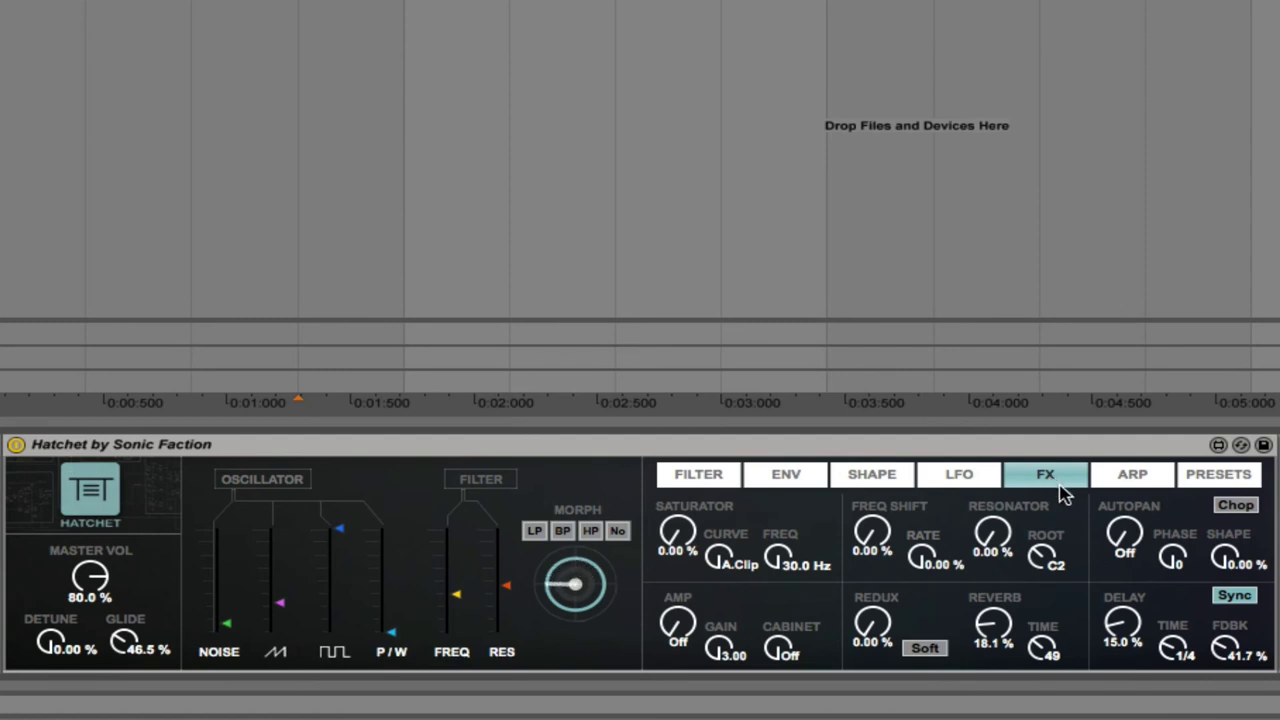
pyautogui.moveTo(686, 535); pyautogui.dragTo(718, 552)
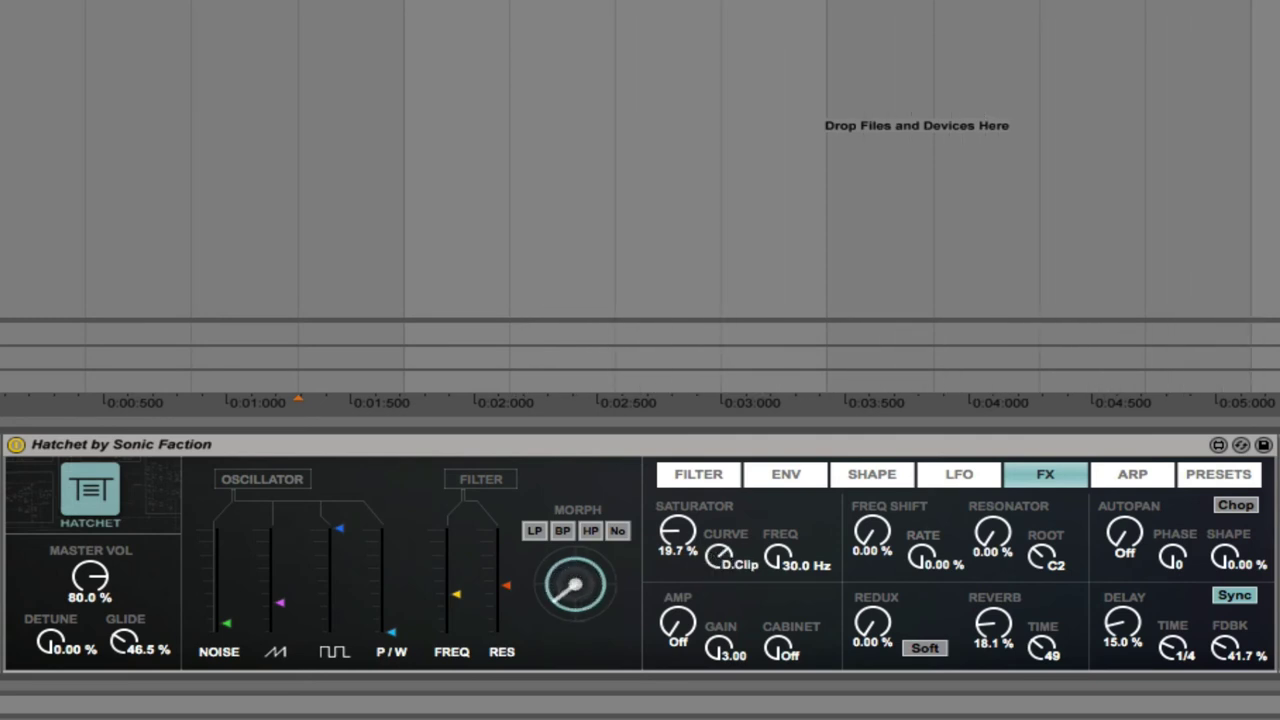
pyautogui.moveTo(778, 557)
pyautogui.mouseDown()
pyautogui.moveTo(778, 521)
pyautogui.moveTo(778, 546)
pyautogui.mouseUp()
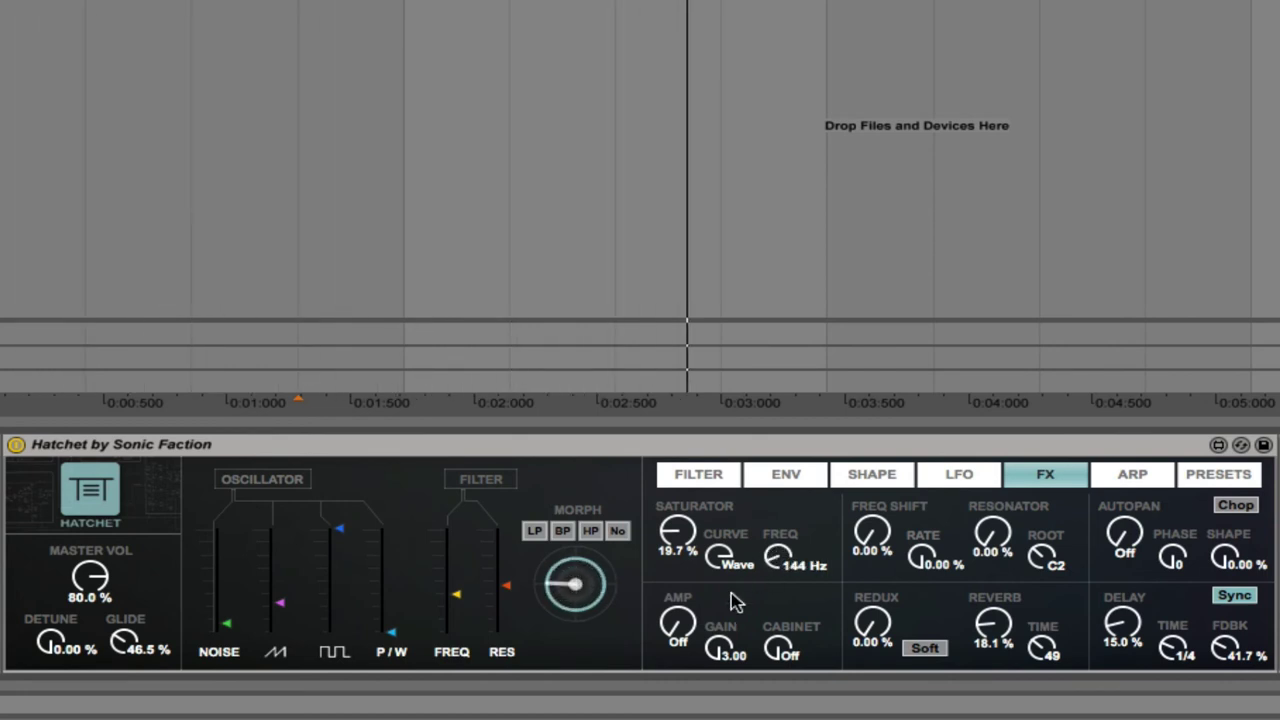
pyautogui.moveTo(677, 533); pyautogui.dragTo(677, 540)
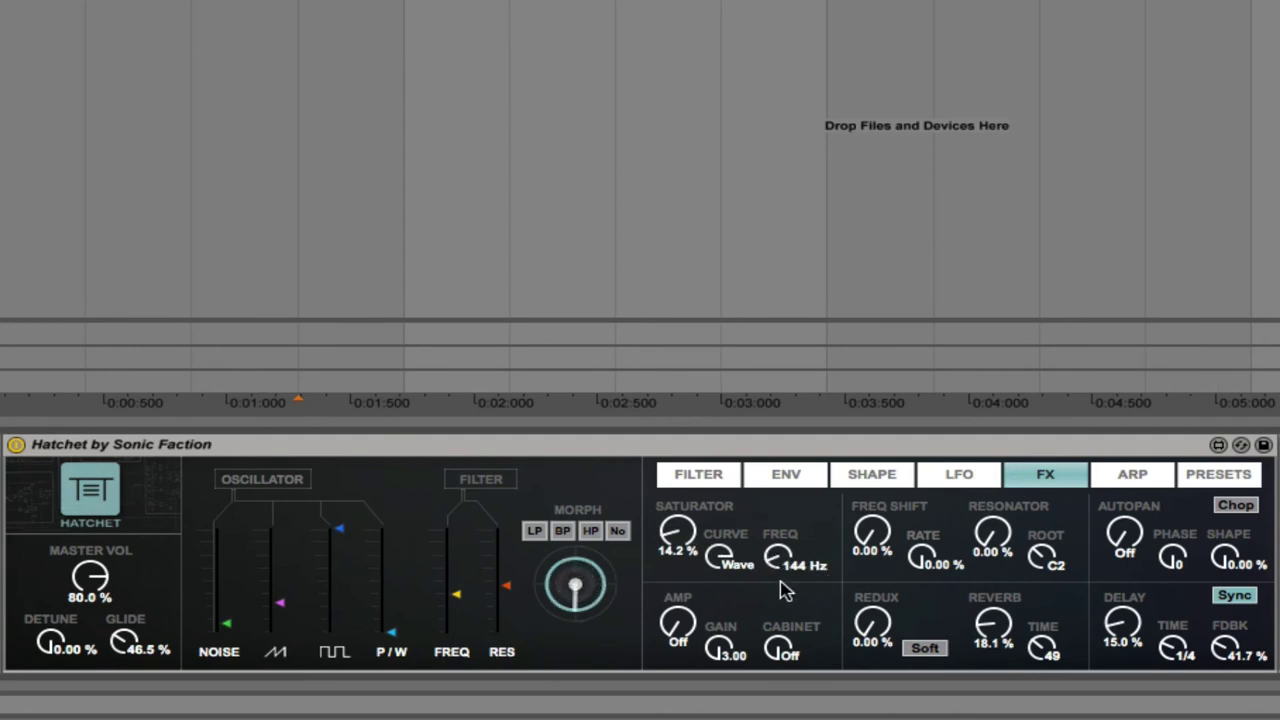
pyautogui.moveTo(872, 535); pyautogui.dragTo(872, 464)
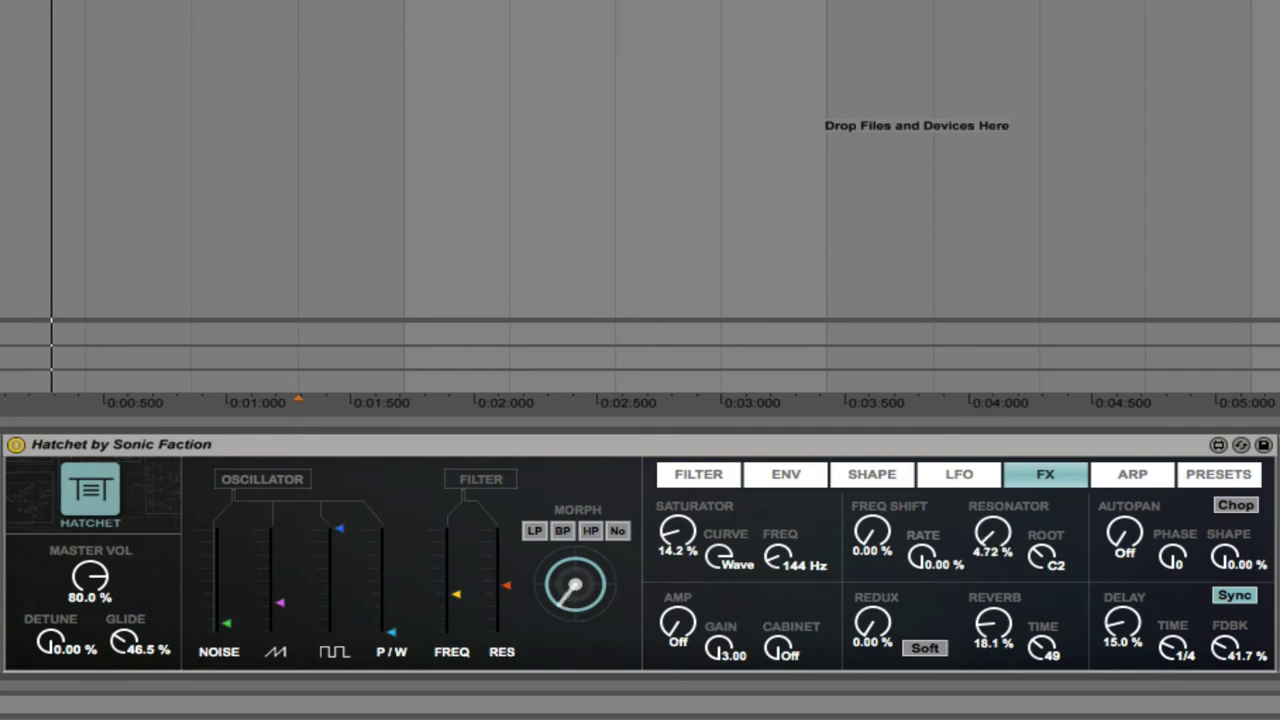
# Set the resonator amount to 26.8% with root note F#2
pyautogui.moveTo(993, 535); pyautogui.dragTo(993, 498)
pyautogui.moveTo(1043, 558); pyautogui.dragTo(1043, 550)
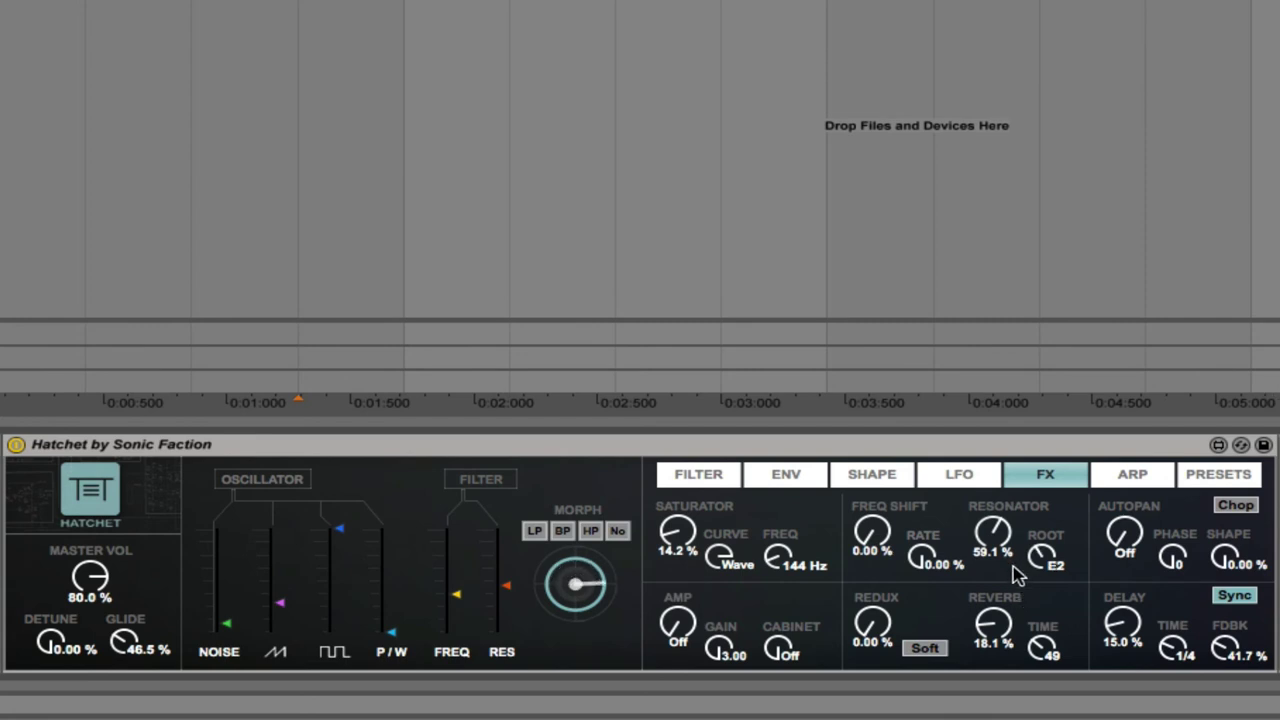
pyautogui.moveTo(993, 533); pyautogui.dragTo(993, 540)
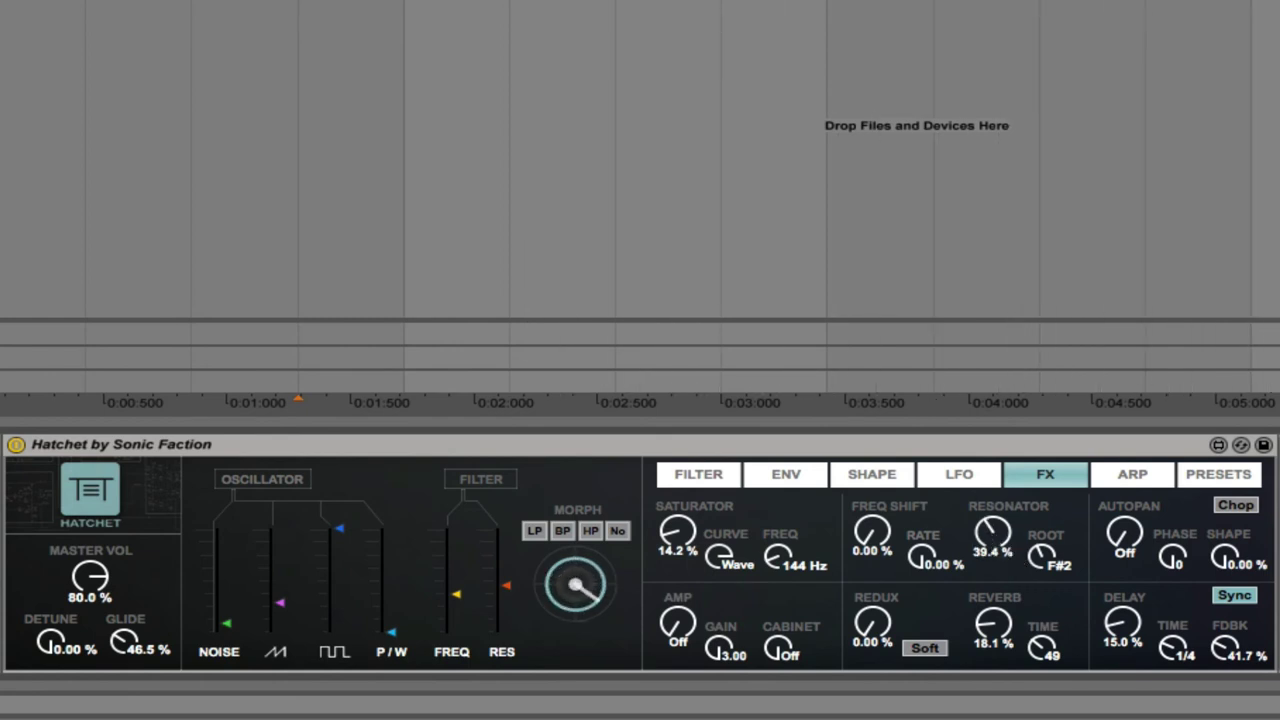
pyautogui.moveTo(1022, 567); pyautogui.dragTo(1022, 600)
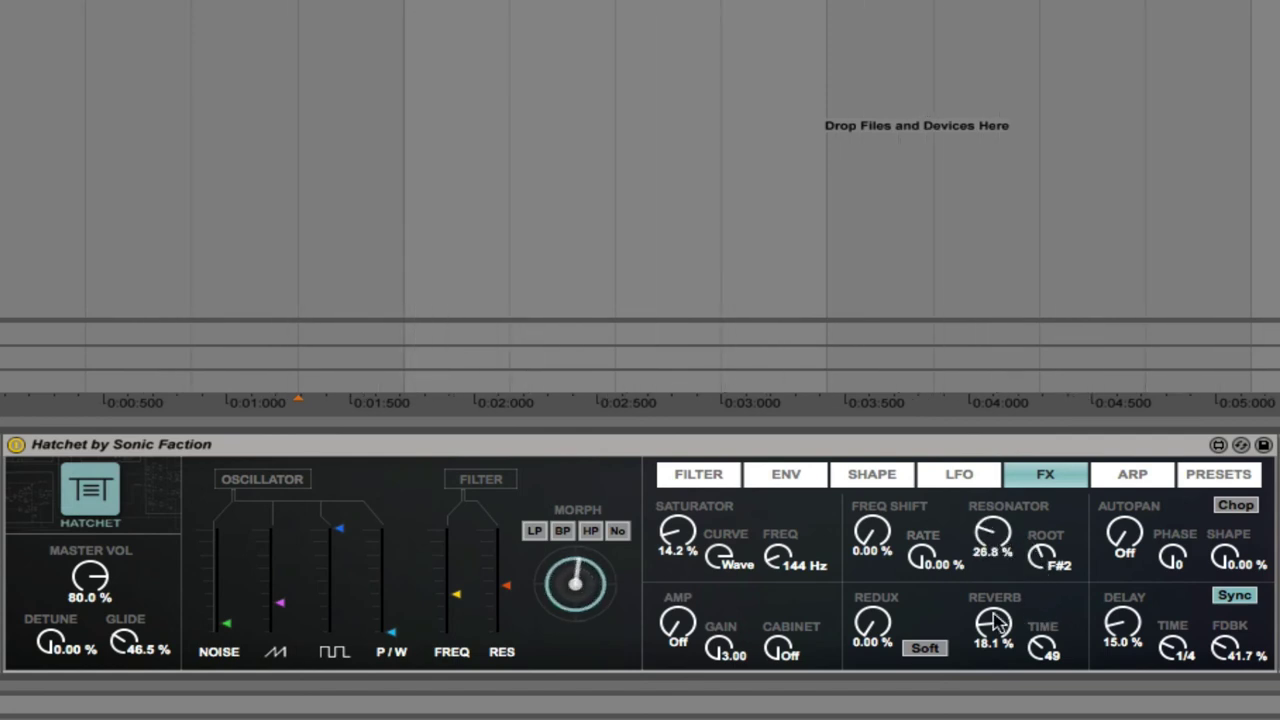
# Try redux in Hard mode, then return it to Soft at 0.00%
pyautogui.moveTo(872, 622); pyautogui.dragTo(872, 546)
pyautogui.click(925, 648)
pyautogui.moveTo(872, 622); pyautogui.dragTo(872, 565)
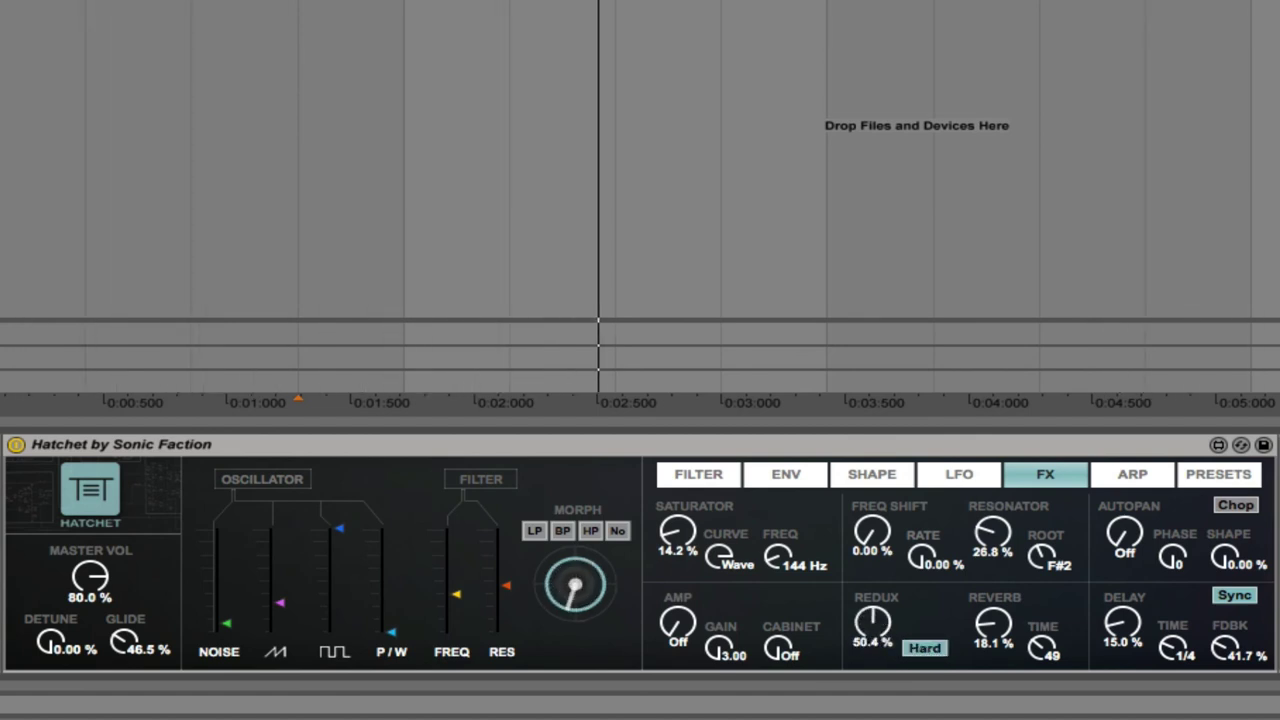
pyautogui.click(925, 648)
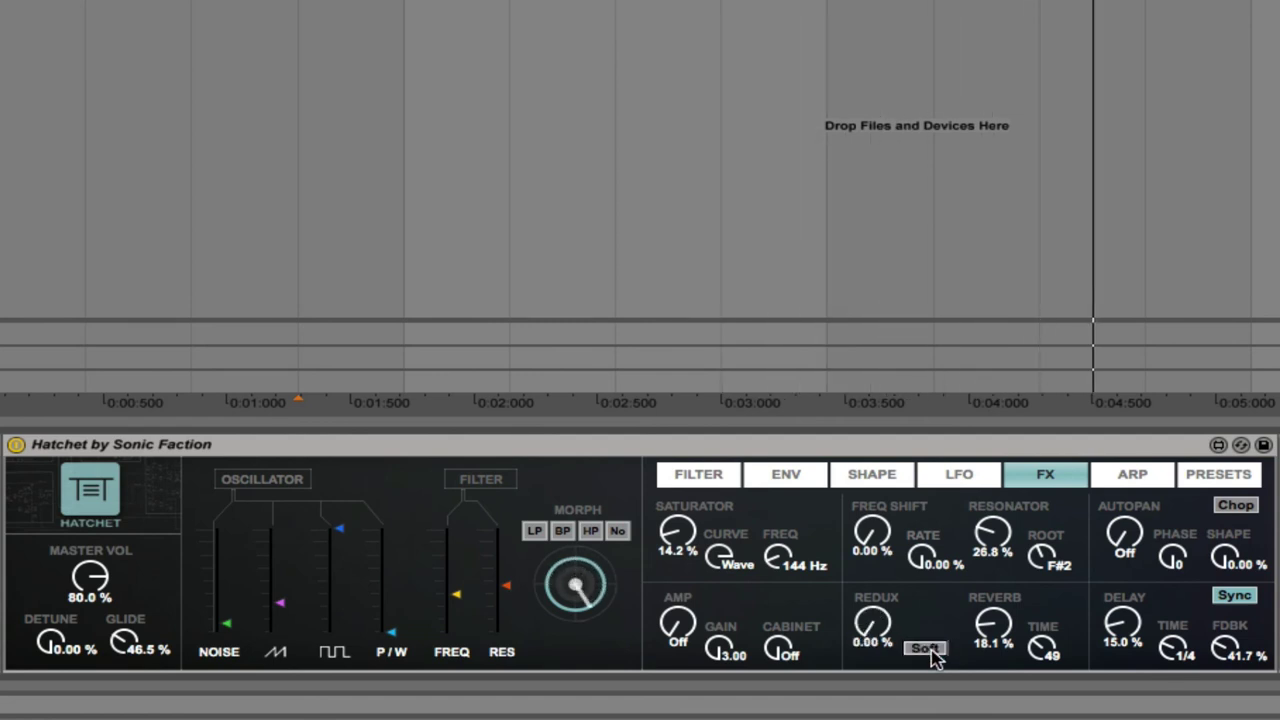
# Set the arpeggiator groove to Swing 8 and its distance to +7 st
pyautogui.click(1129, 487)
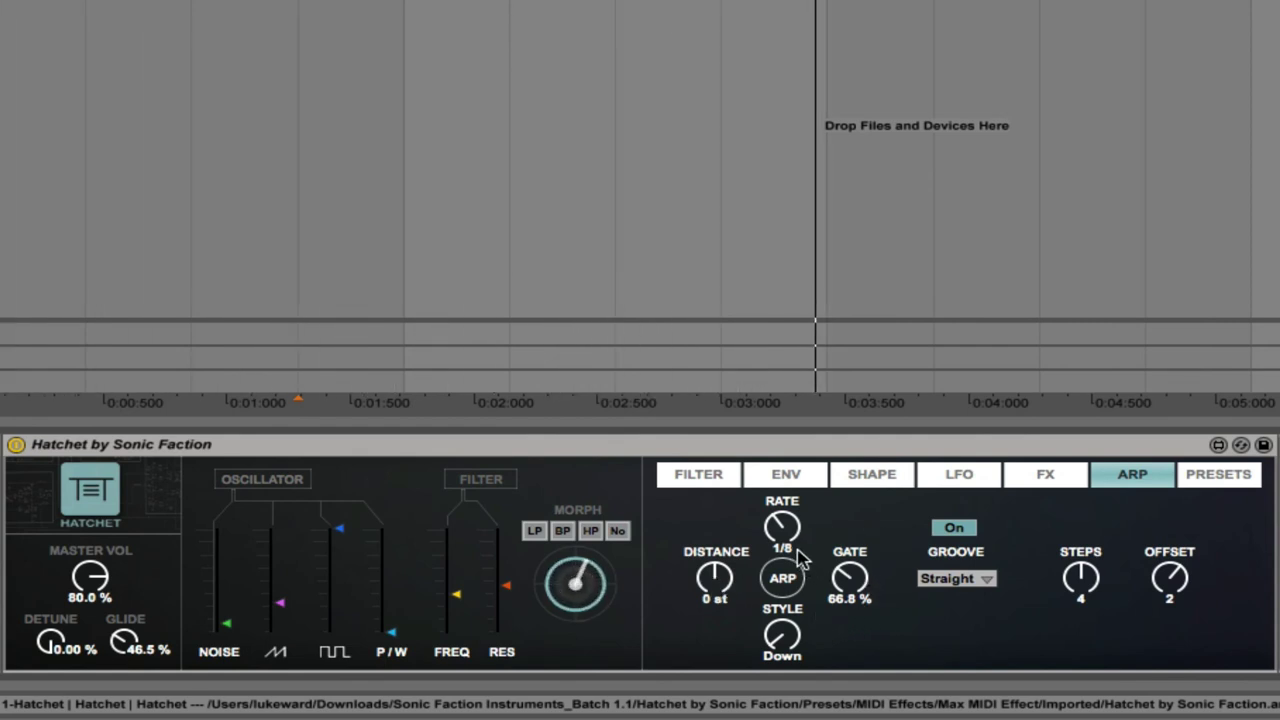
pyautogui.click(967, 580)
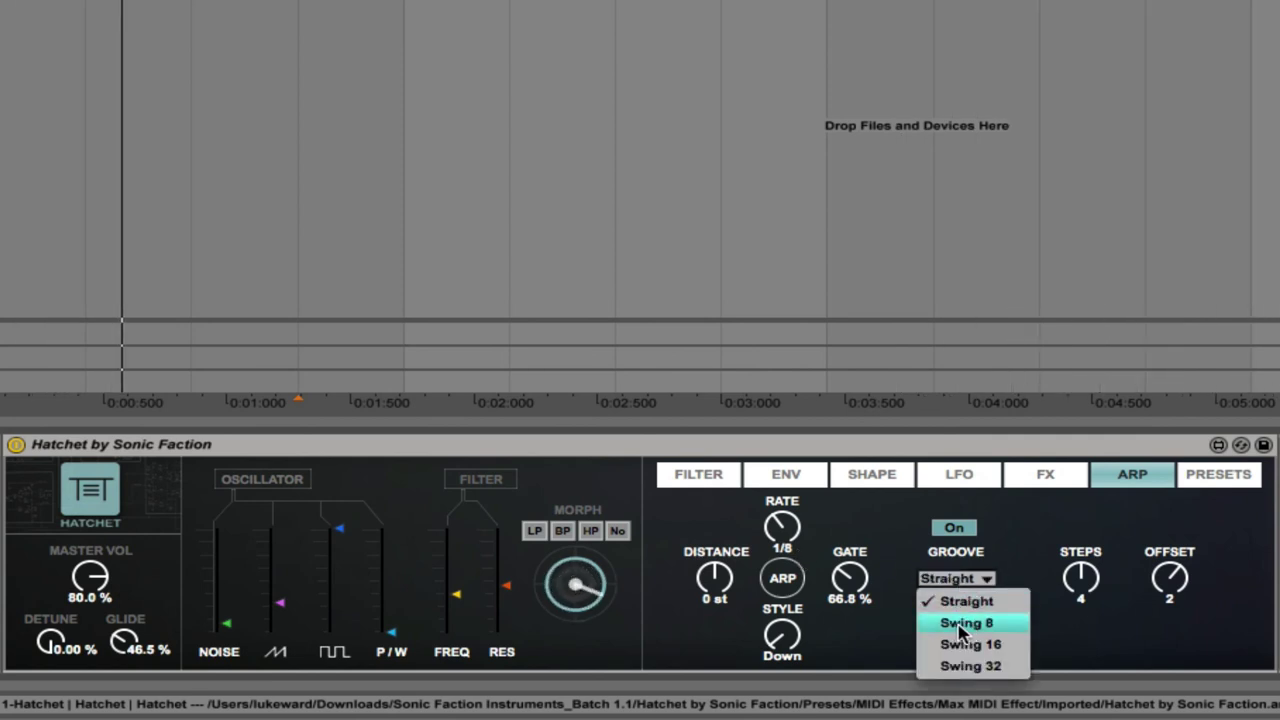
pyautogui.click(968, 624)
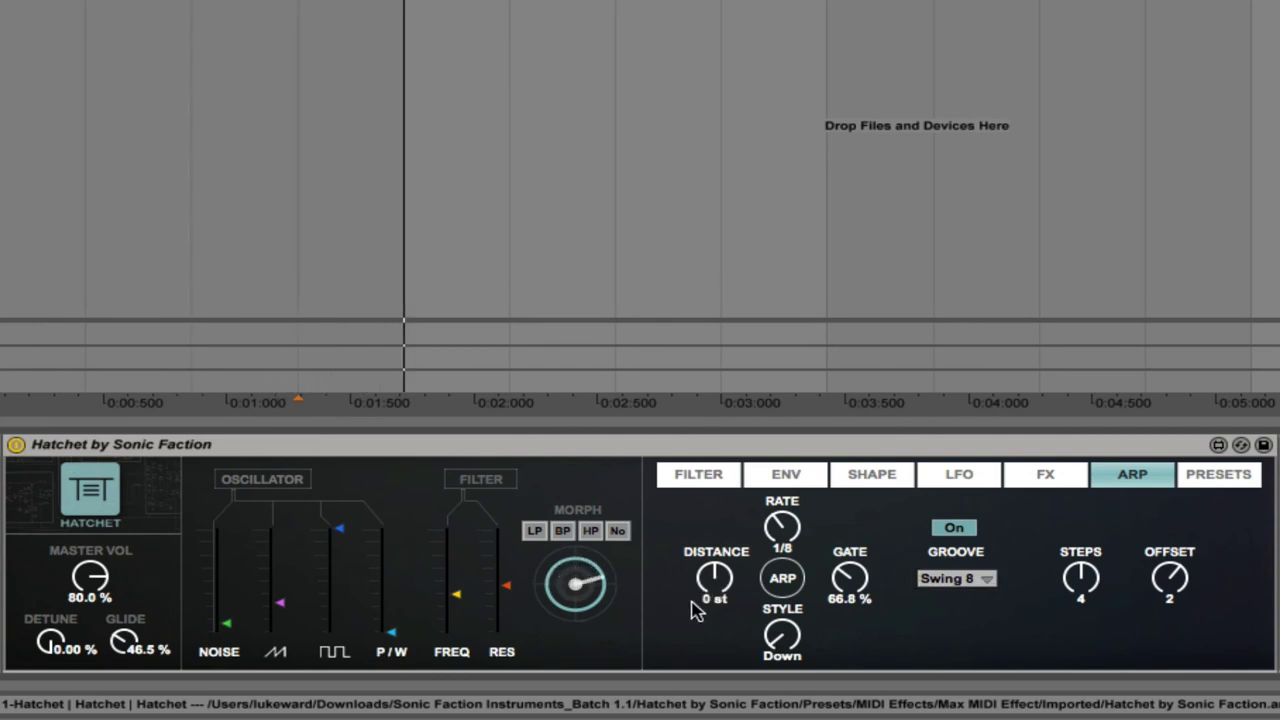
pyautogui.scroll(2, 697, 612)
pyautogui.scroll(4, 697, 612)
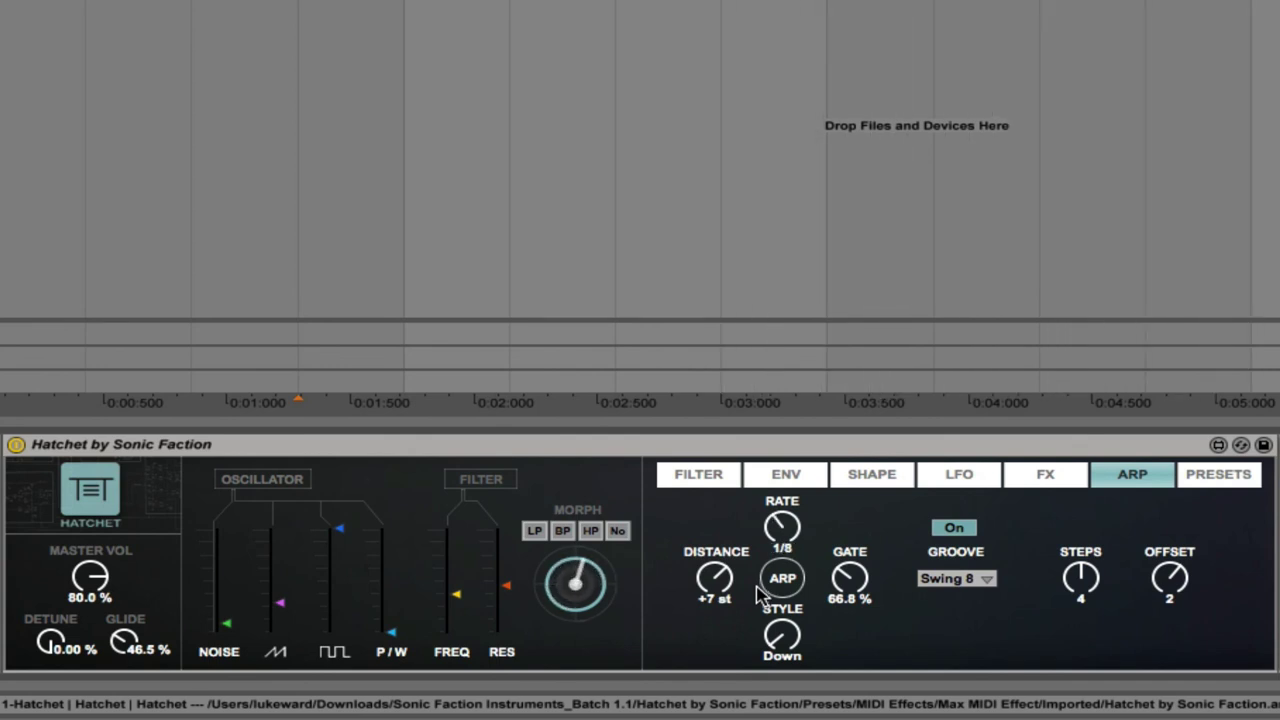
# Raise arpeggiator gate to 106%, audition styles back to Down, and set offset to 0 with 3 steps
pyautogui.moveTo(852, 585)
pyautogui.mouseDown()
pyautogui.moveTo(852, 535)
pyautogui.moveTo(852, 562)
pyautogui.mouseUp()
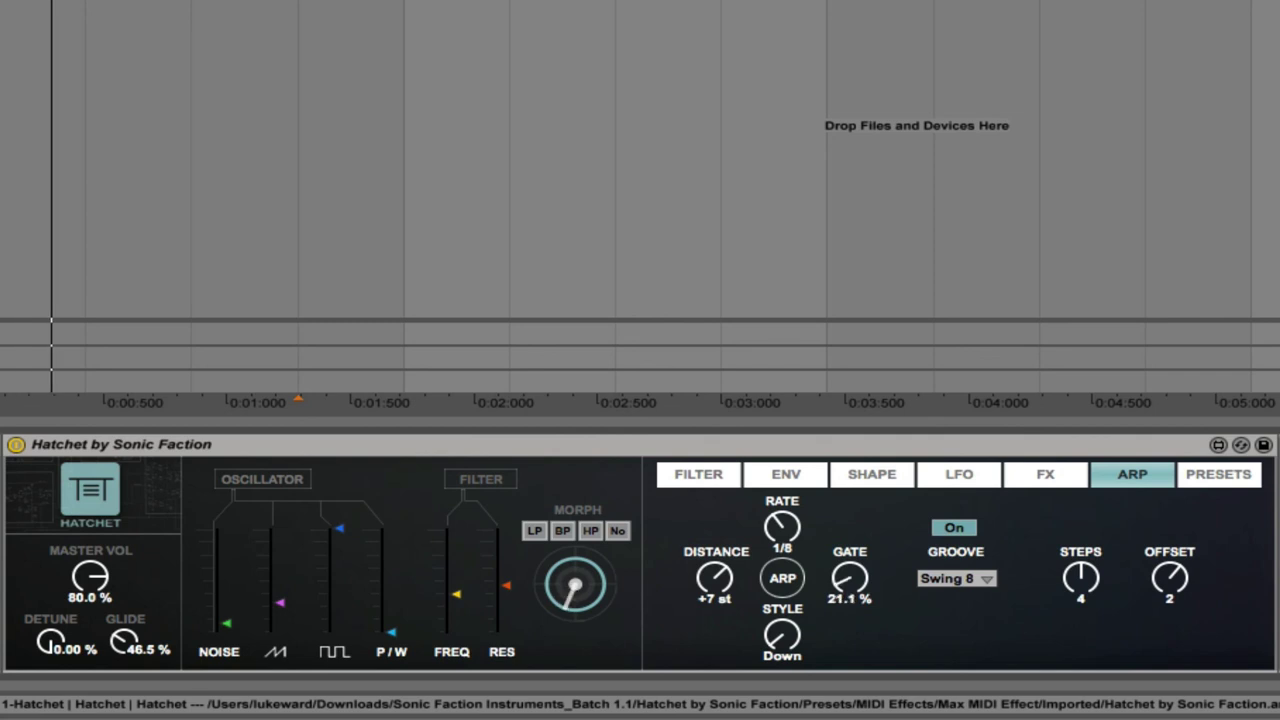
pyautogui.moveTo(852, 607); pyautogui.dragTo(853, 650)
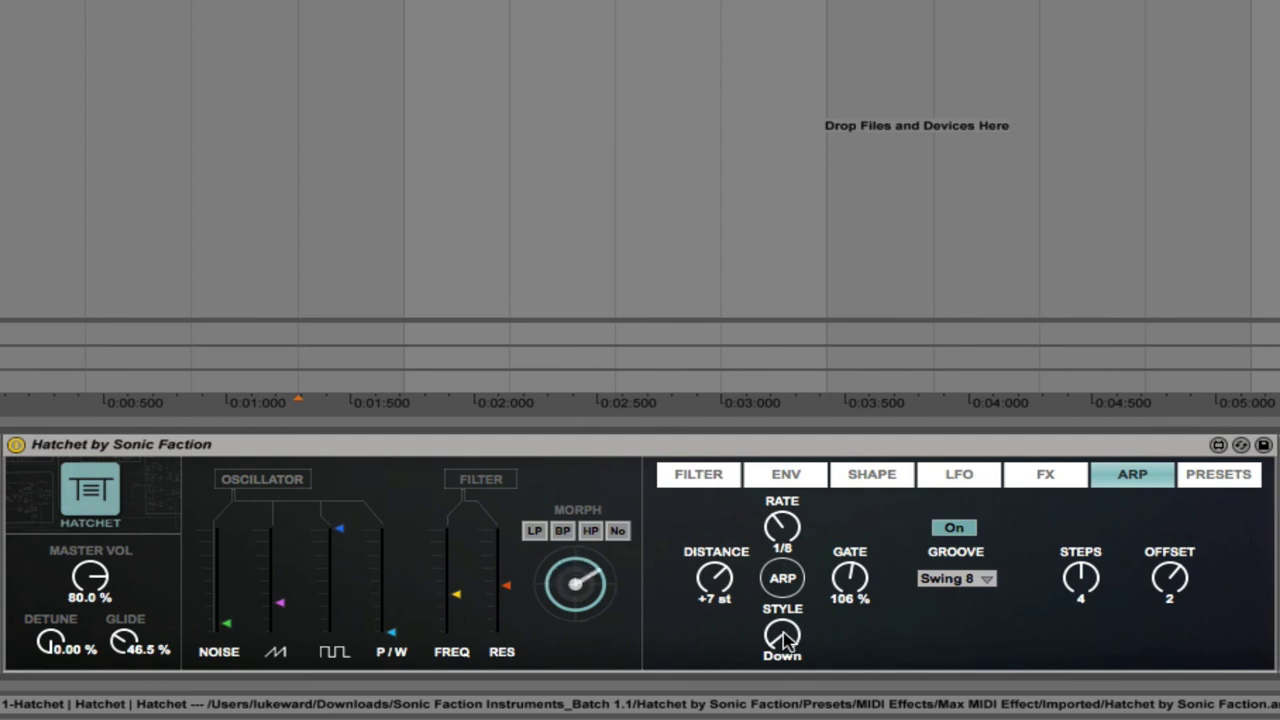
pyautogui.moveTo(781, 653); pyautogui.dragTo(710, 641)
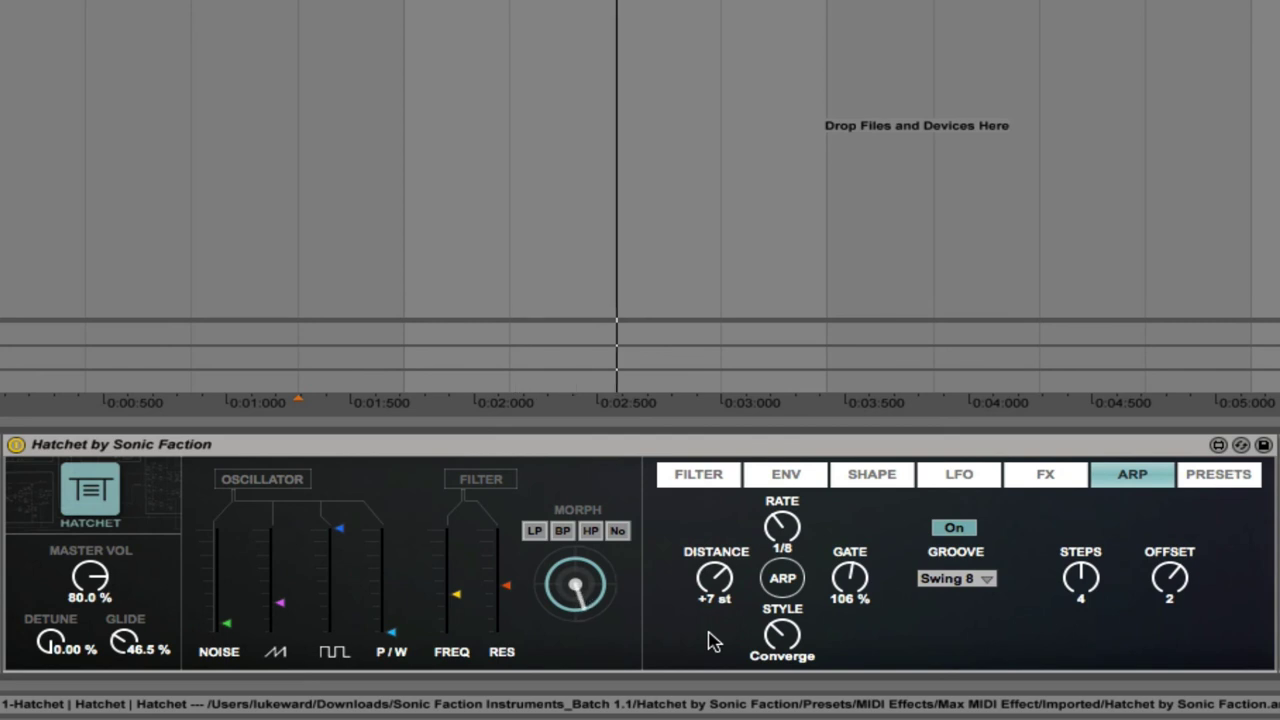
pyautogui.moveTo(712, 641); pyautogui.dragTo(786, 644)
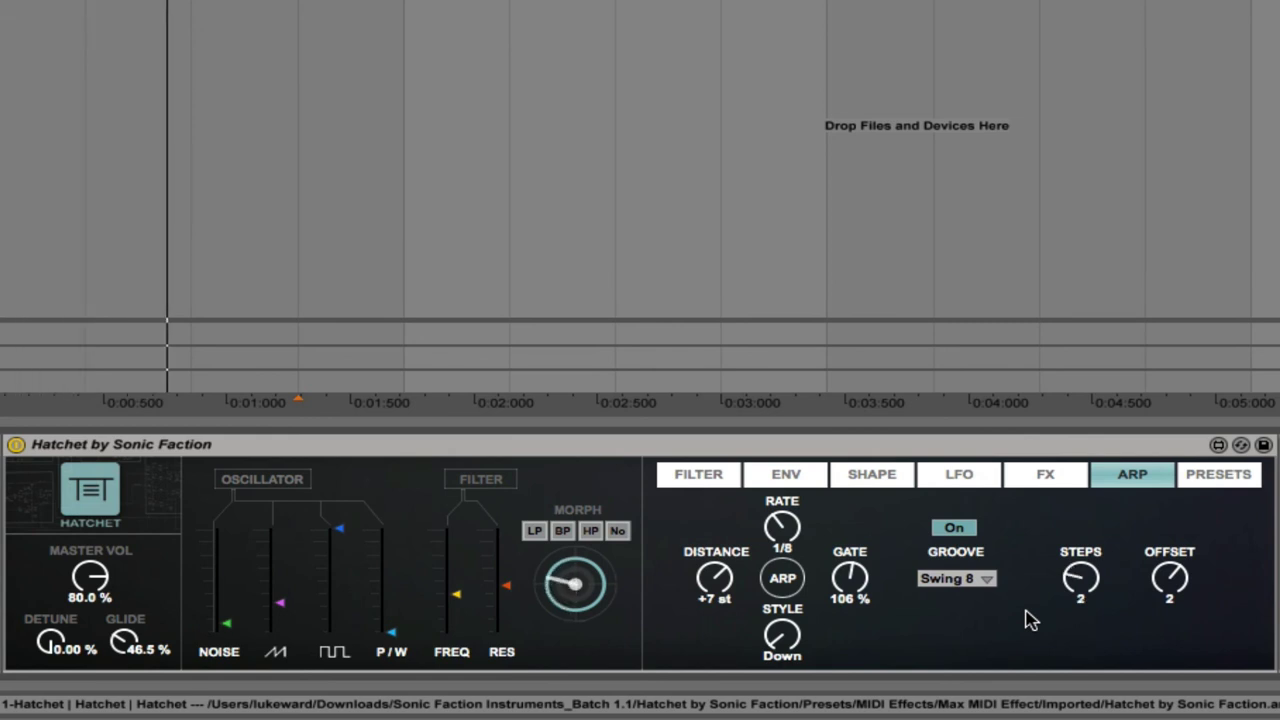
pyautogui.moveTo(1150, 590); pyautogui.dragTo(1047, 598)
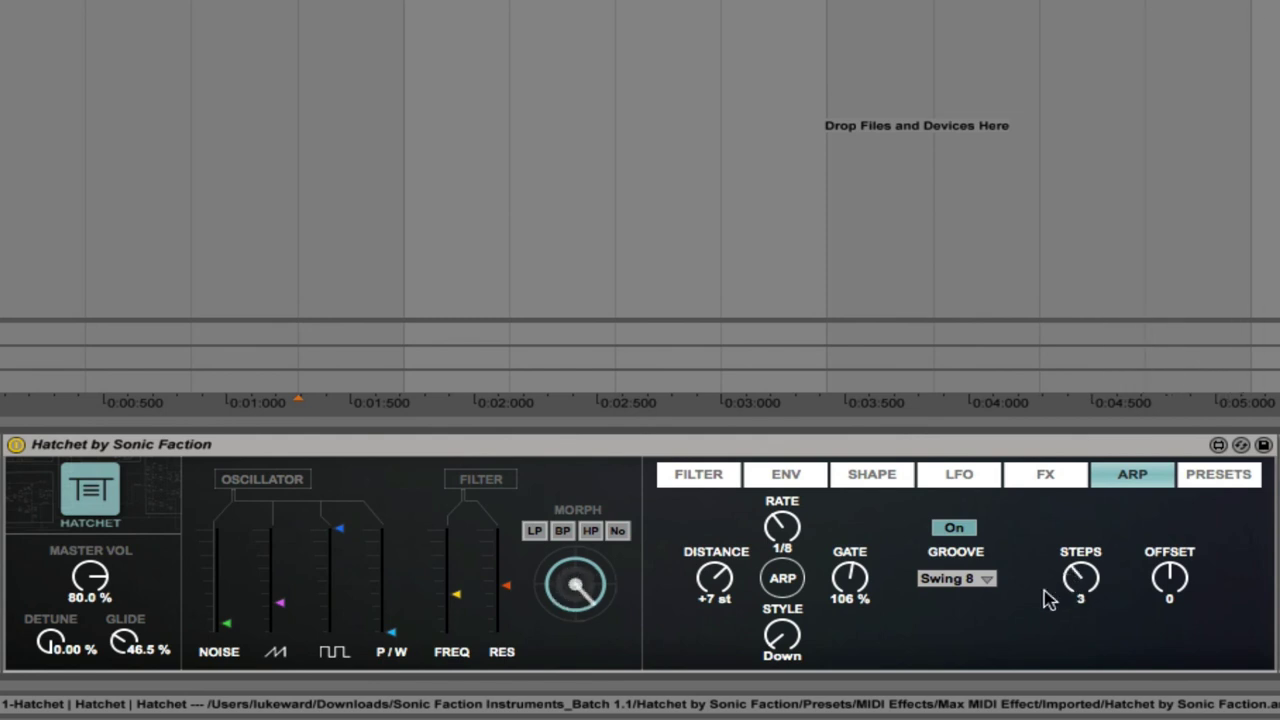
# Reopen the Presets page, confirm Morphology in the Factory list, and select the Hatchet device
pyautogui.click(1217, 480)
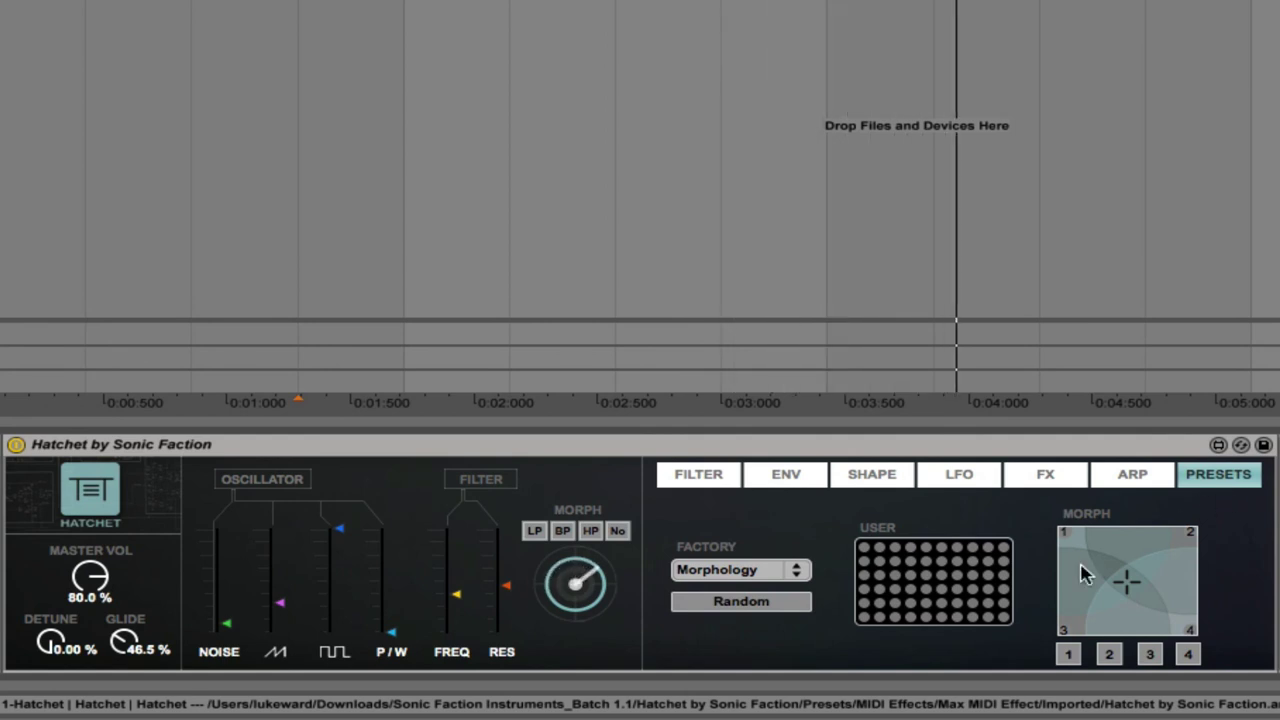
pyautogui.click(722, 572)
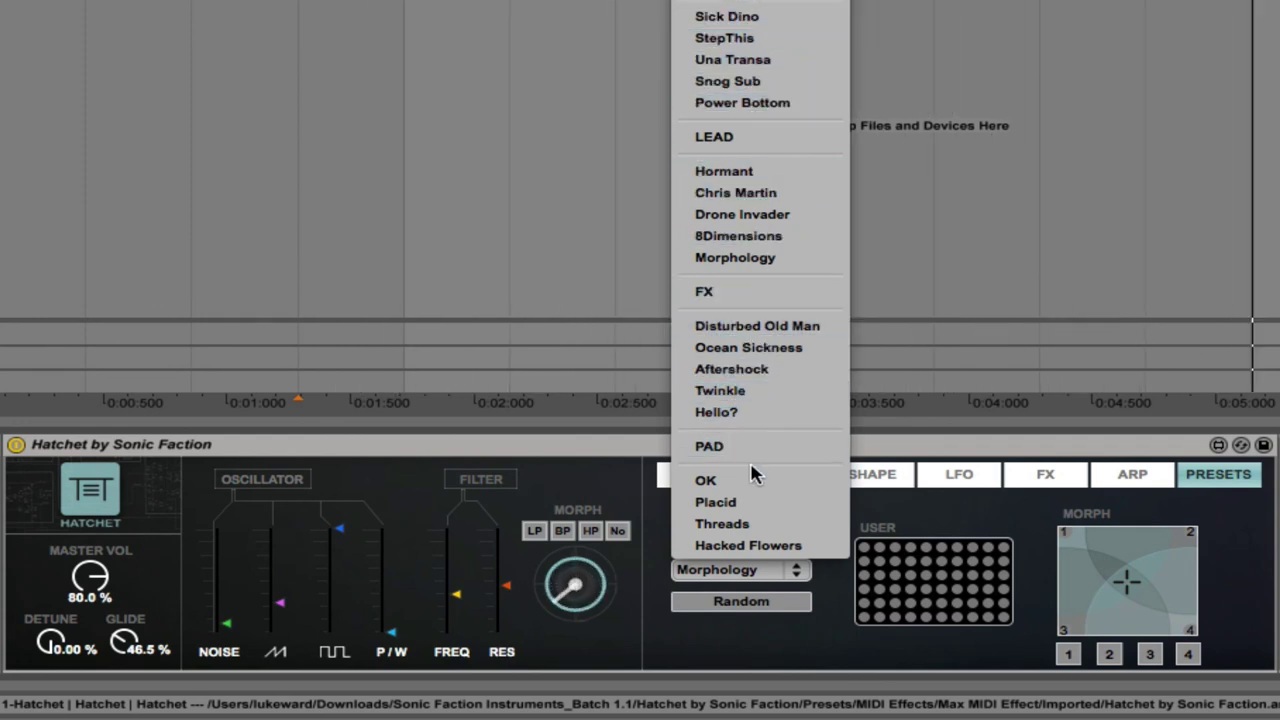
pyautogui.click(950, 650)
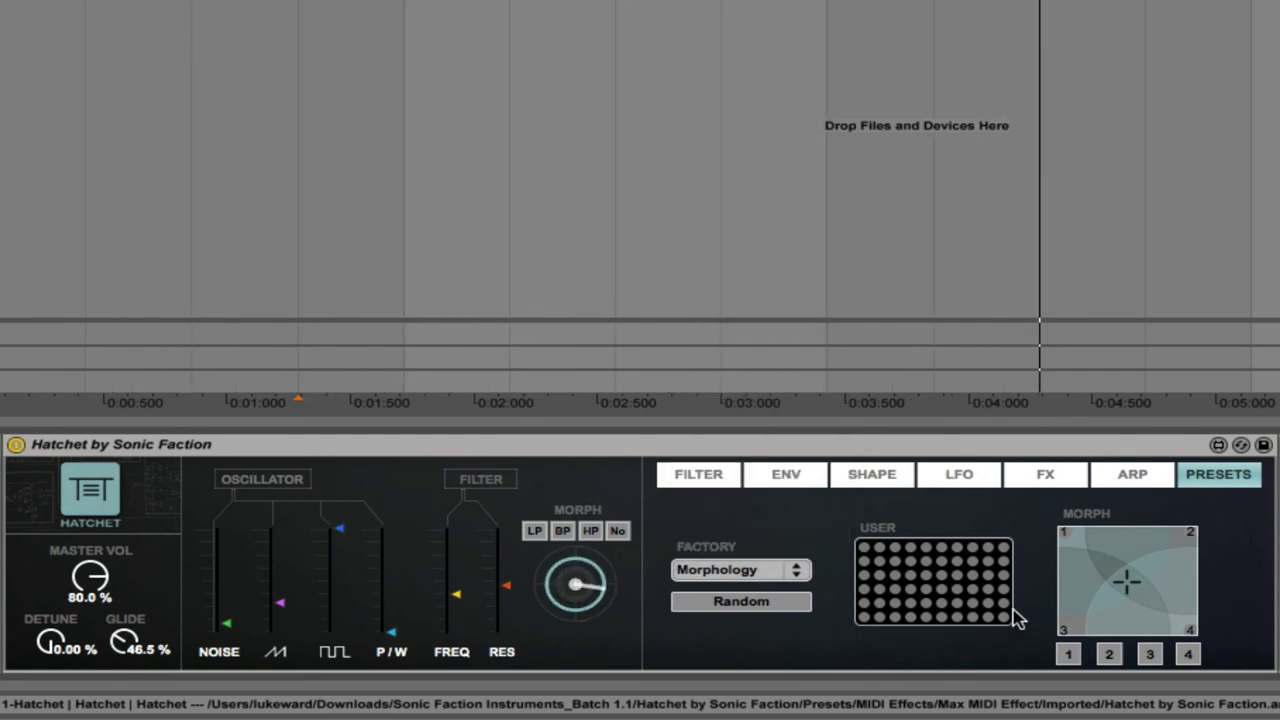
pyautogui.click(855, 449)
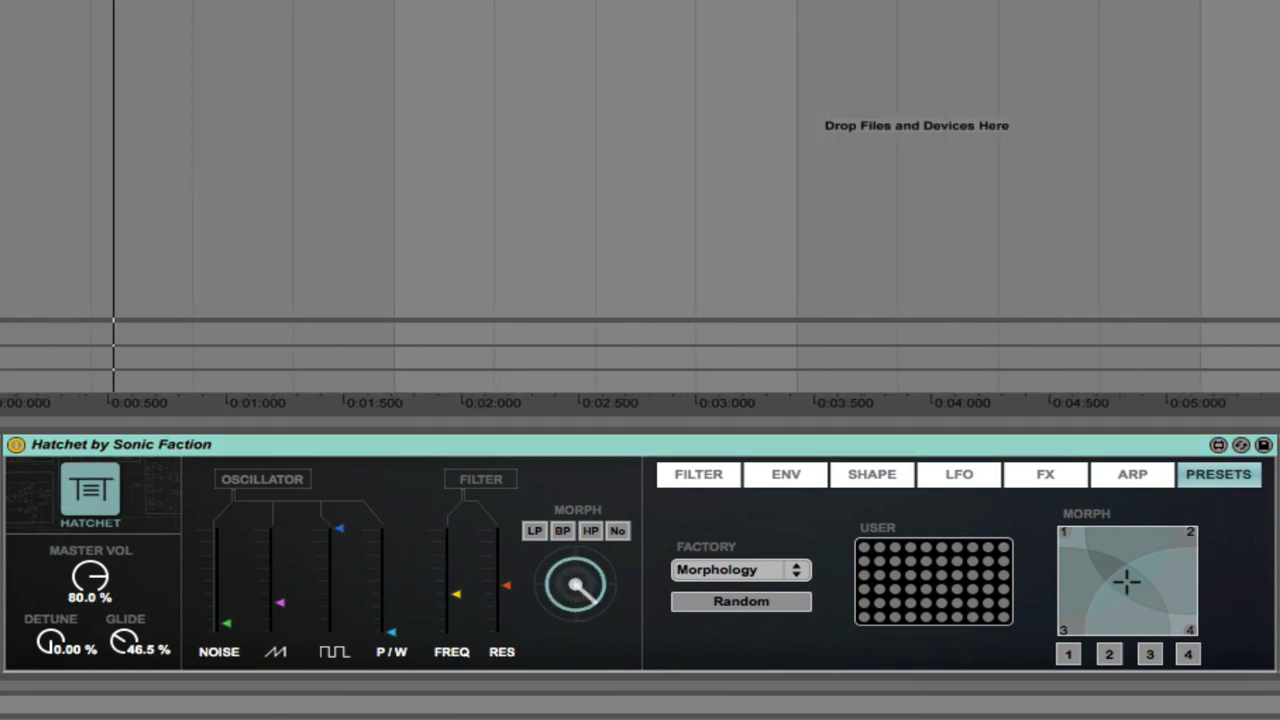
pyautogui.click(557, 447)
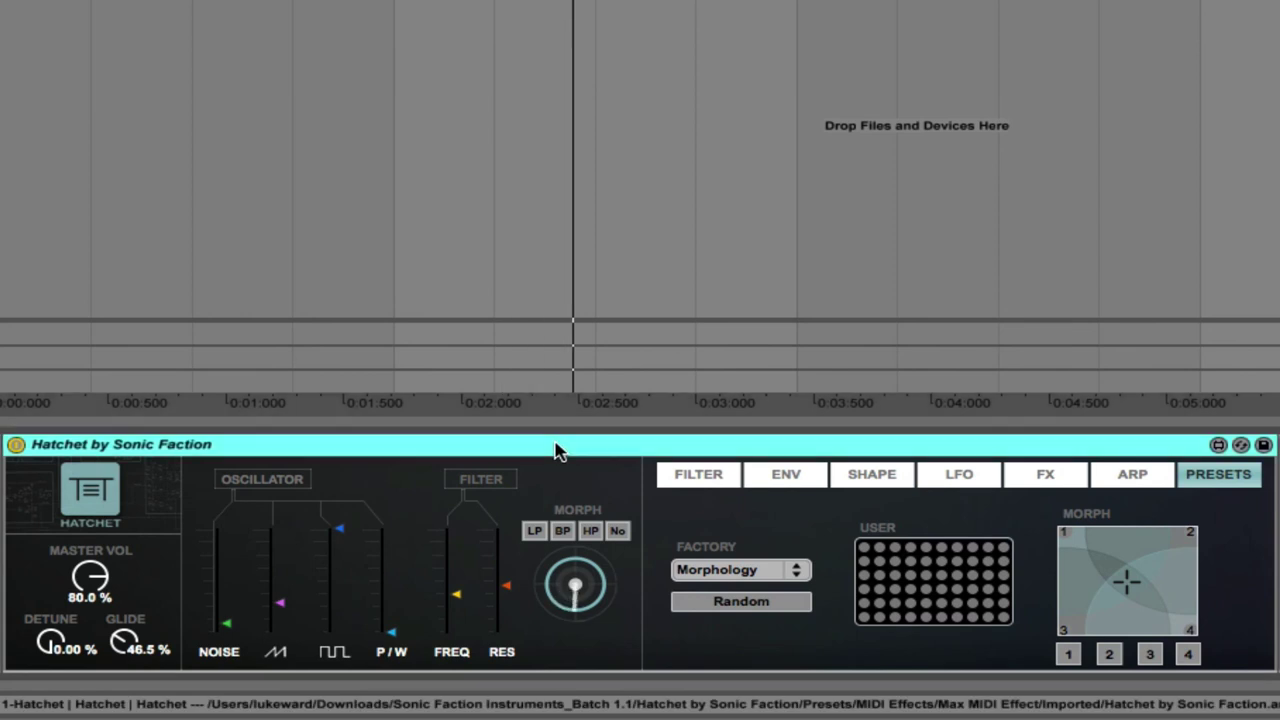